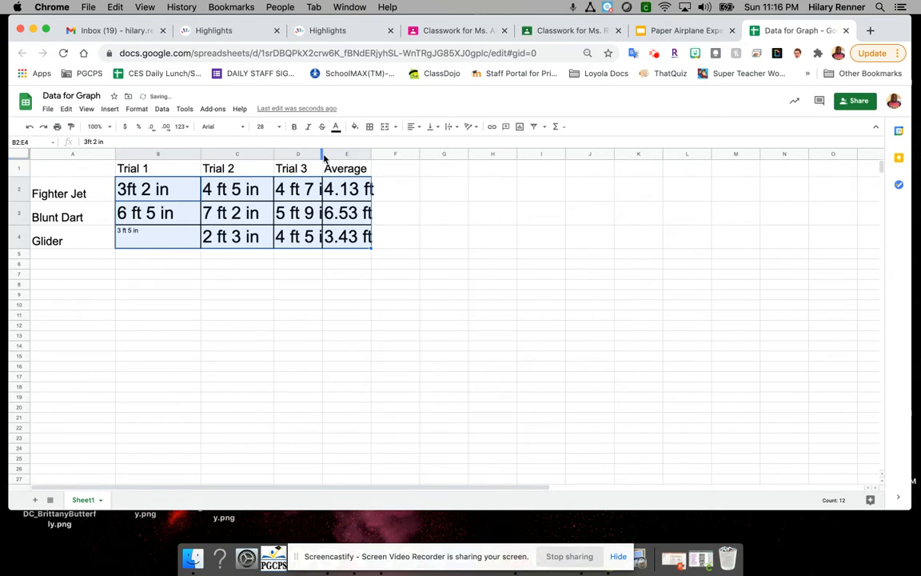
# Step: Widen the Trial 3 and Average columns to fit their contents and set the font size of B2:E4 to 24
pyautogui.moveTo(323, 154); pyautogui.dragTo(429, 154)
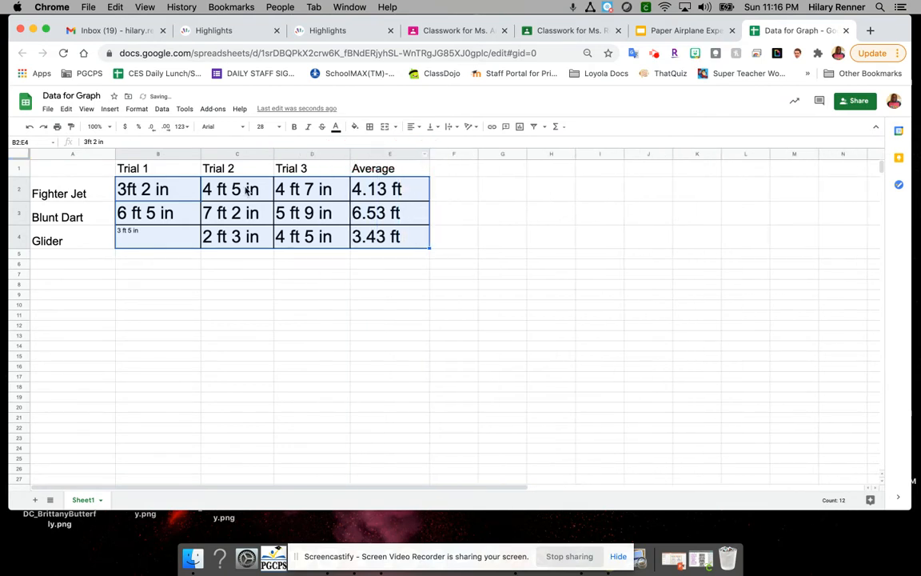
pyautogui.click(262, 127)
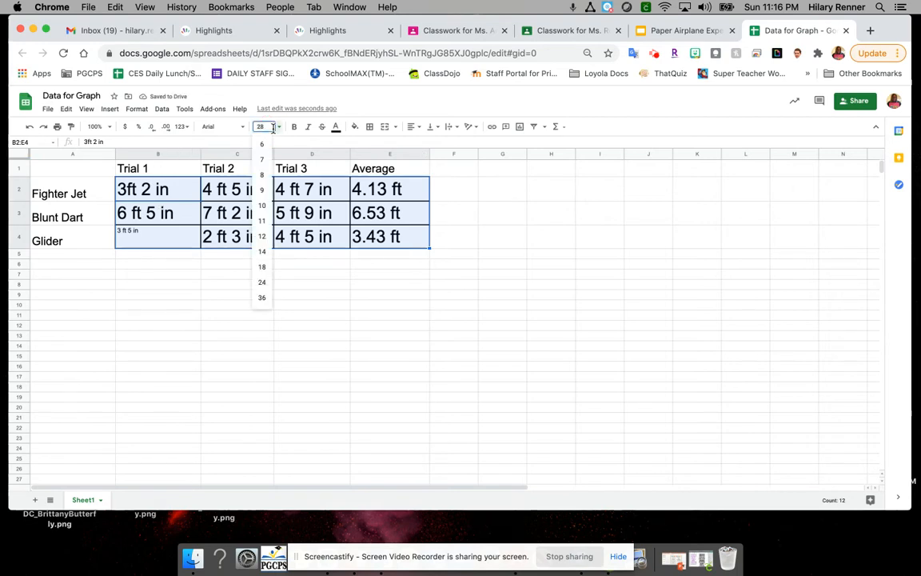
pyautogui.click(267, 284)
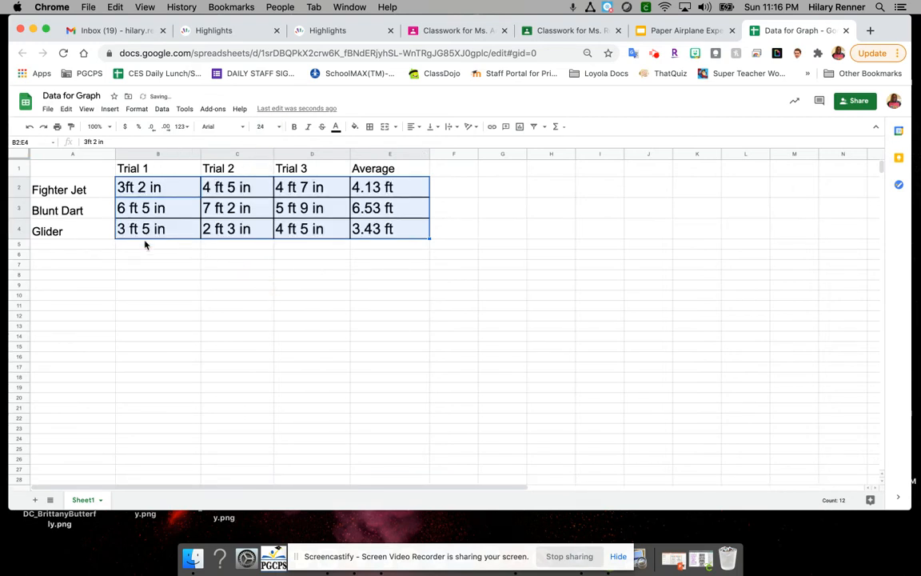
pyautogui.click(166, 256)
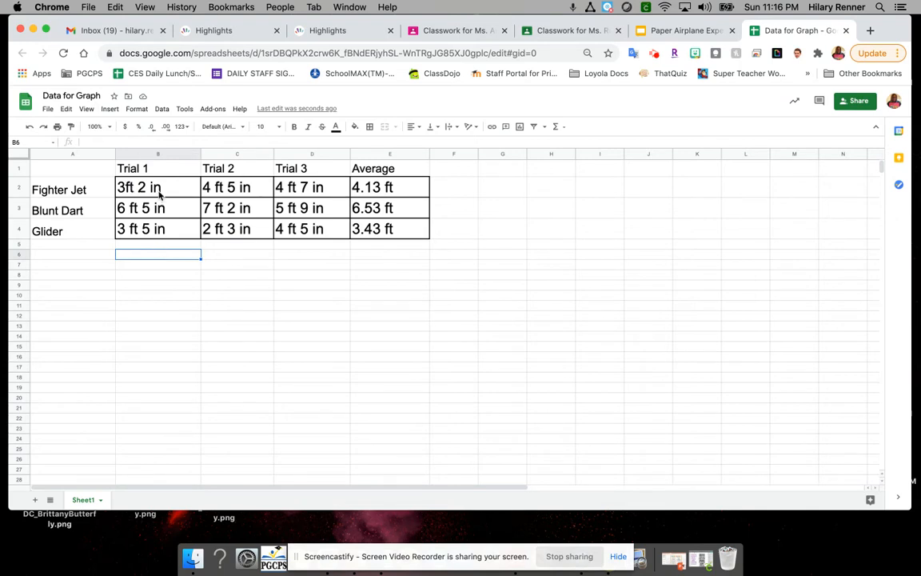
# Step: Replace the Fighter Jet row's measurements with plain numbers: 3.2, 4.5, 4.7 and an average of 4.13
pyautogui.click(163, 193)
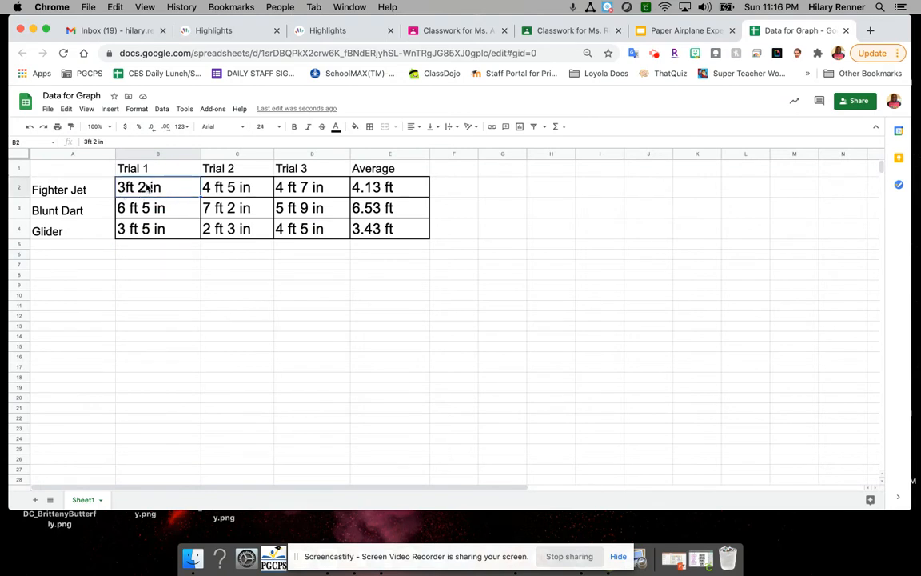
pyautogui.write('3.2')
pyautogui.click(232, 189)
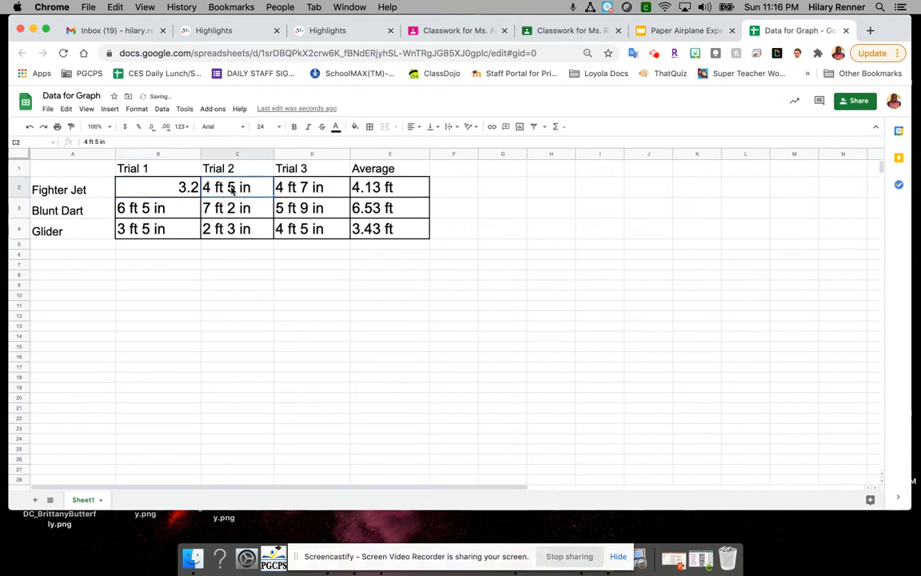
pyautogui.write('4.5')
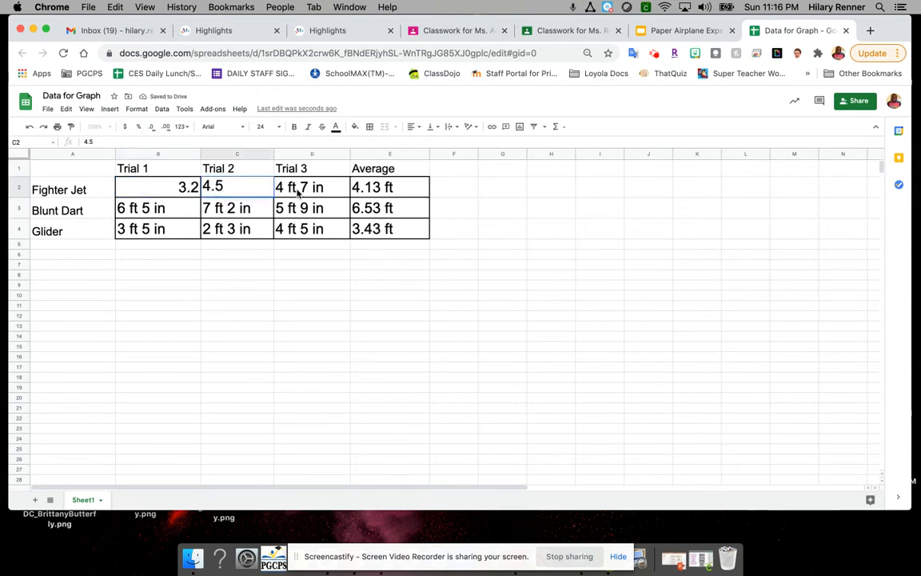
pyautogui.click(299, 190)
pyautogui.write('4.7')
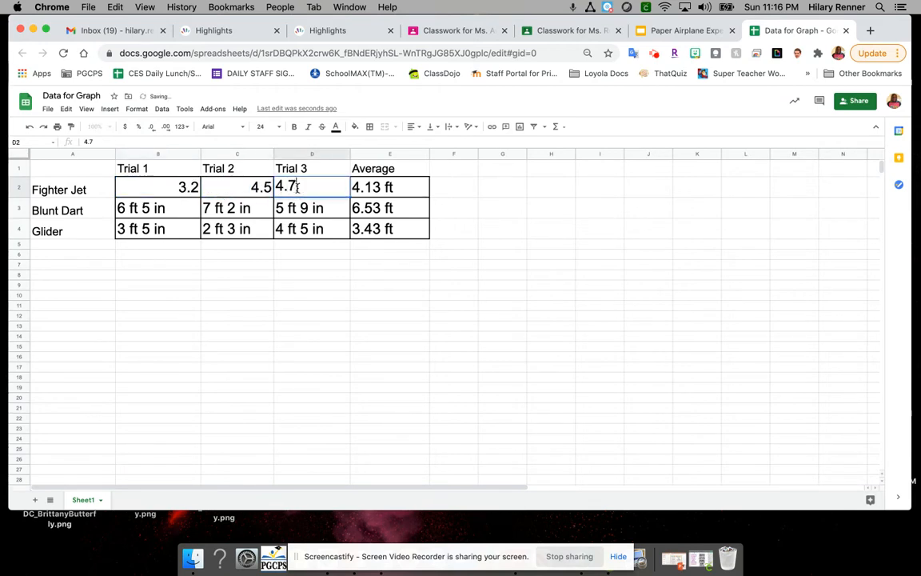
pyautogui.click(374, 189)
pyautogui.write('4.13')
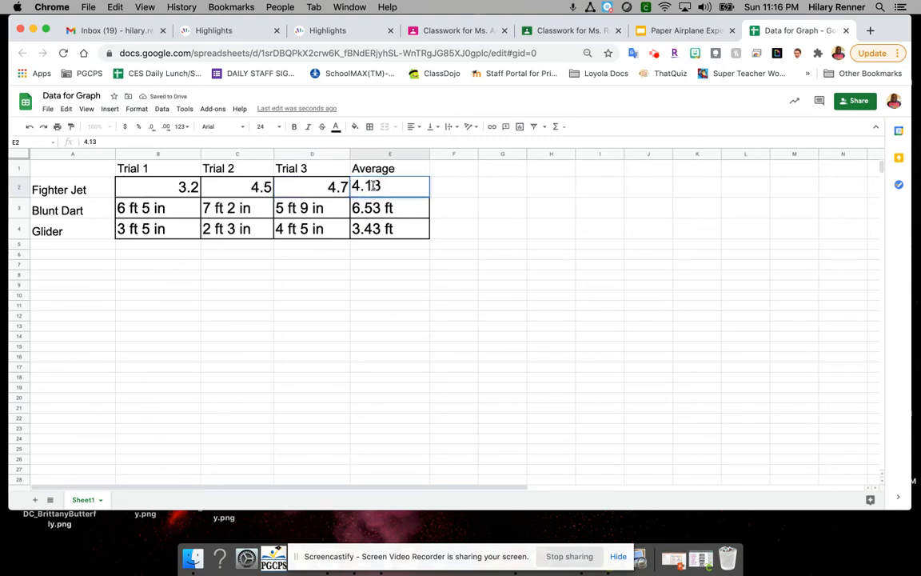
# Step: Replace the Blunt Dart row's measurements with plain numbers: 6.5, 7.2, 5.9 and an average of 6.53
pyautogui.click(163, 210)
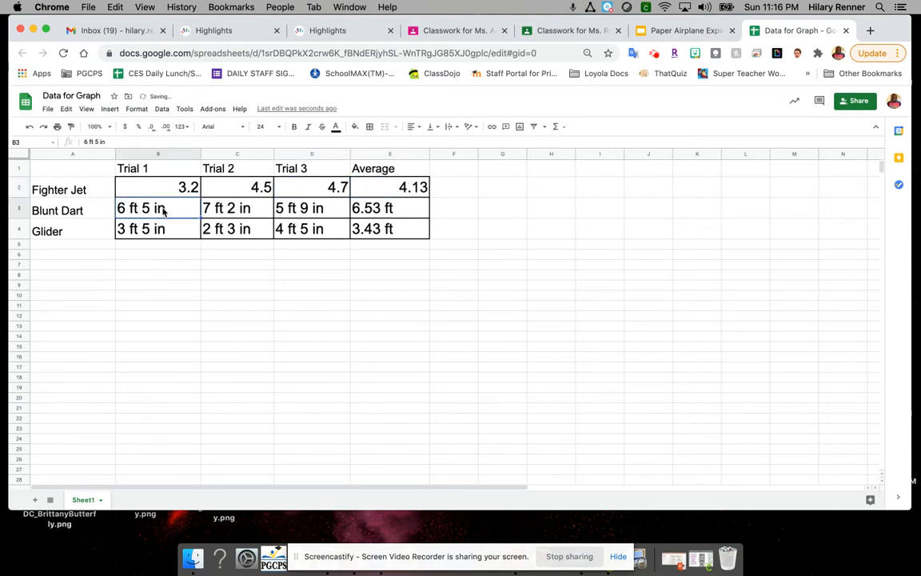
pyautogui.write('6.5')
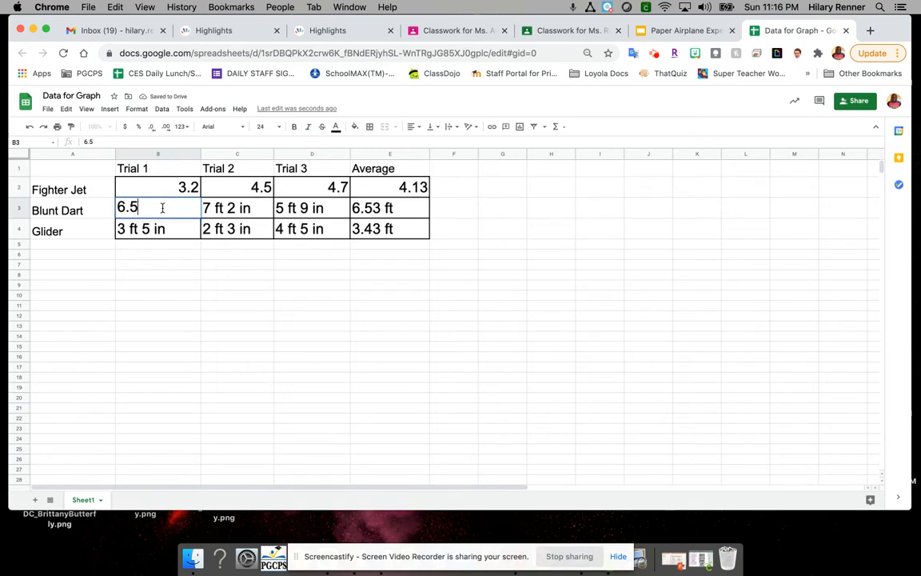
pyautogui.click(229, 209)
pyautogui.write('7.2')
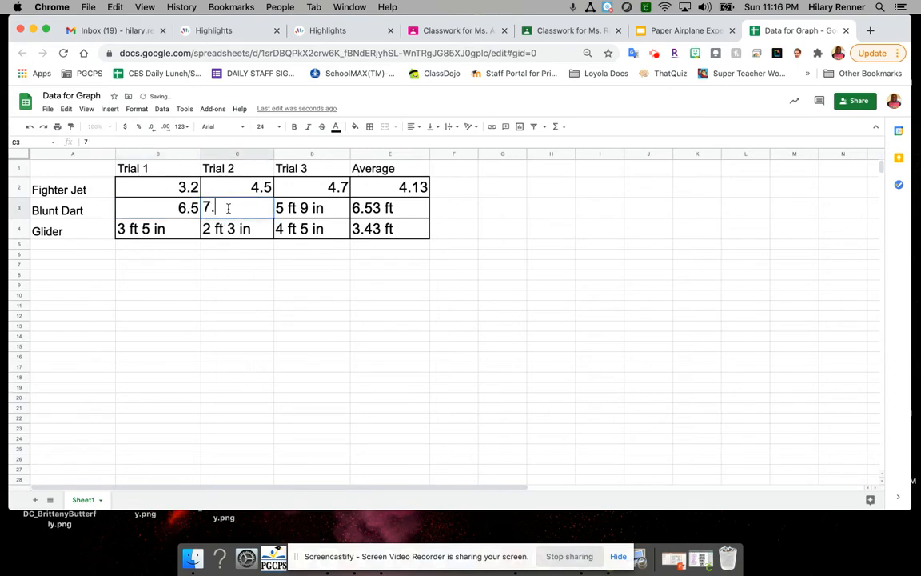
pyautogui.click(303, 211)
pyautogui.write('5.9')
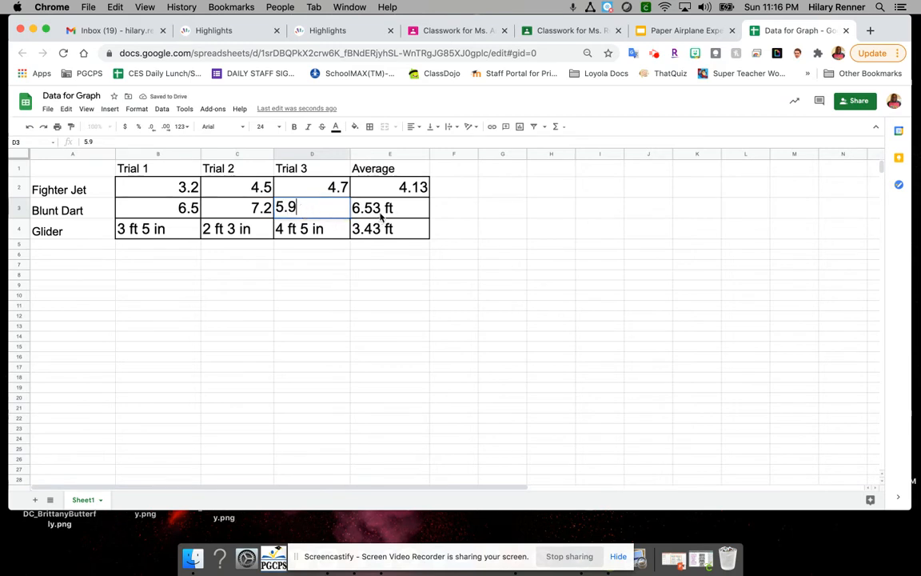
pyautogui.click(385, 211)
pyautogui.write('6.53')
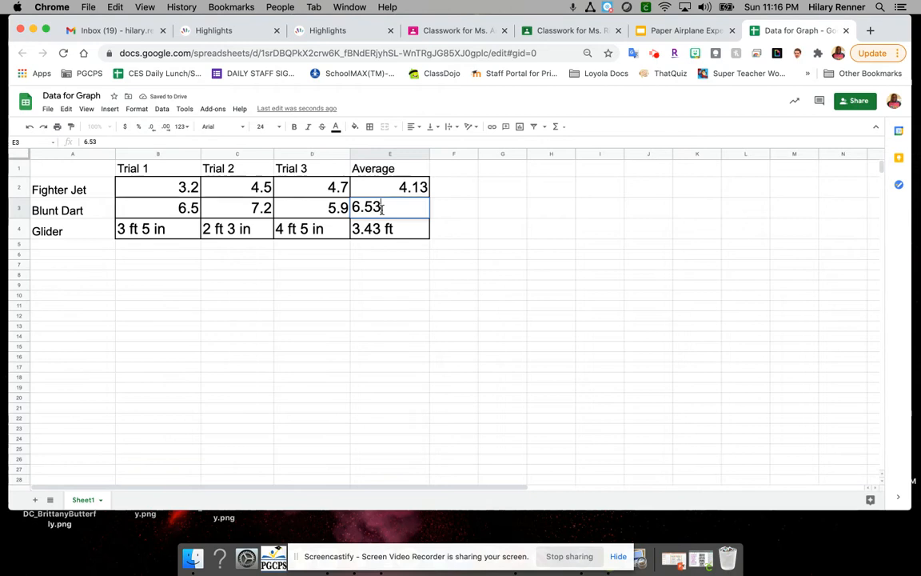
# Step: Replace the Glider row's measurements with plain numbers: 3.5, 2.3, 4.5 and an average of 3.43
pyautogui.click(189, 231)
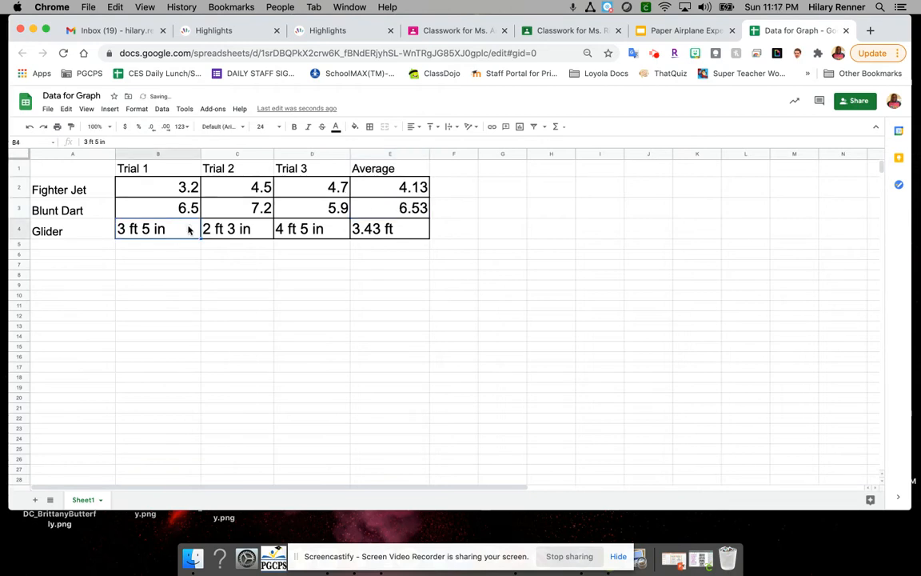
pyautogui.write('3.5')
pyautogui.click(246, 230)
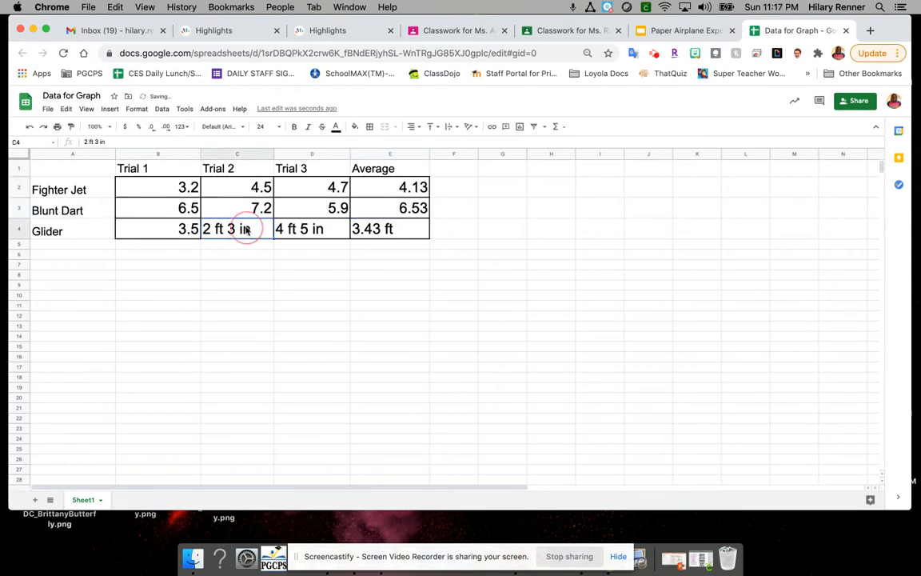
pyautogui.write('2.3')
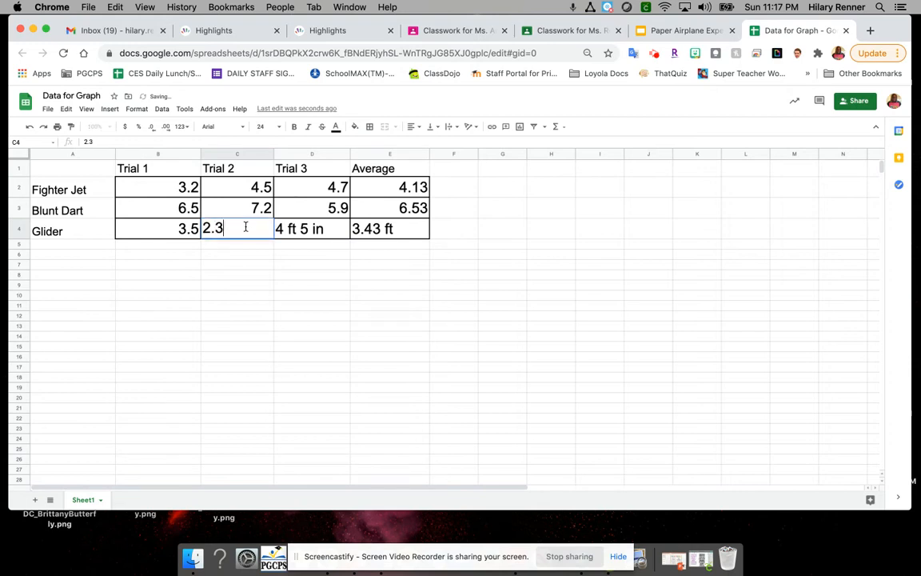
pyautogui.click(308, 231)
pyautogui.write('4.5')
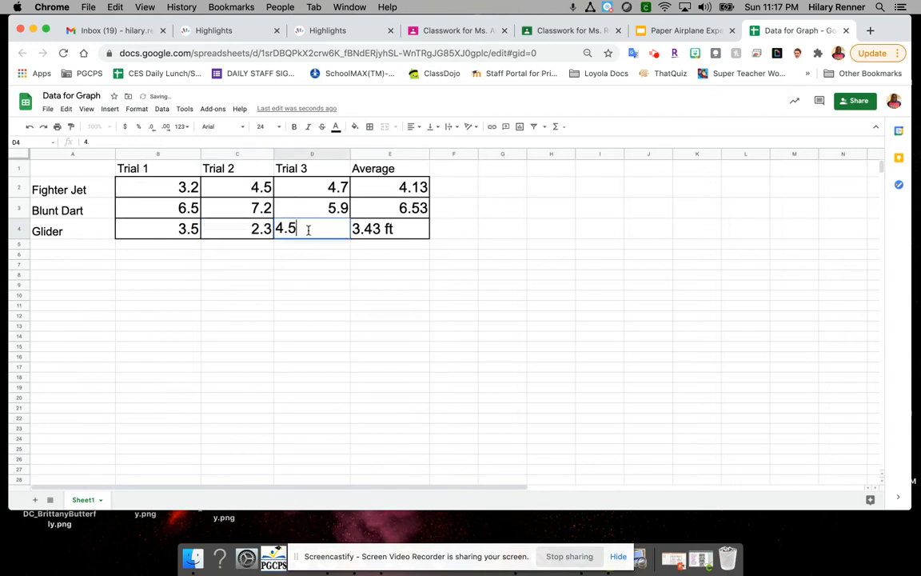
pyautogui.click(376, 231)
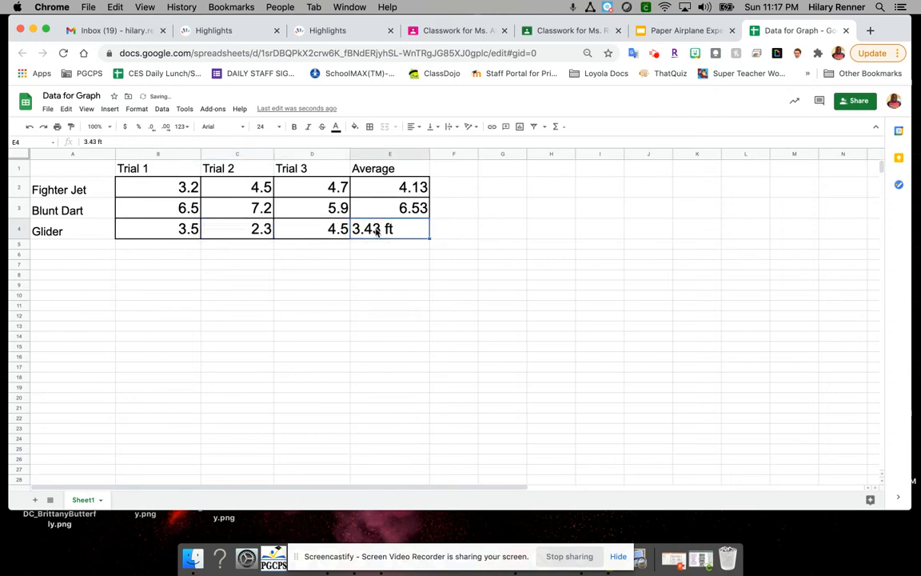
pyautogui.write('3.43')
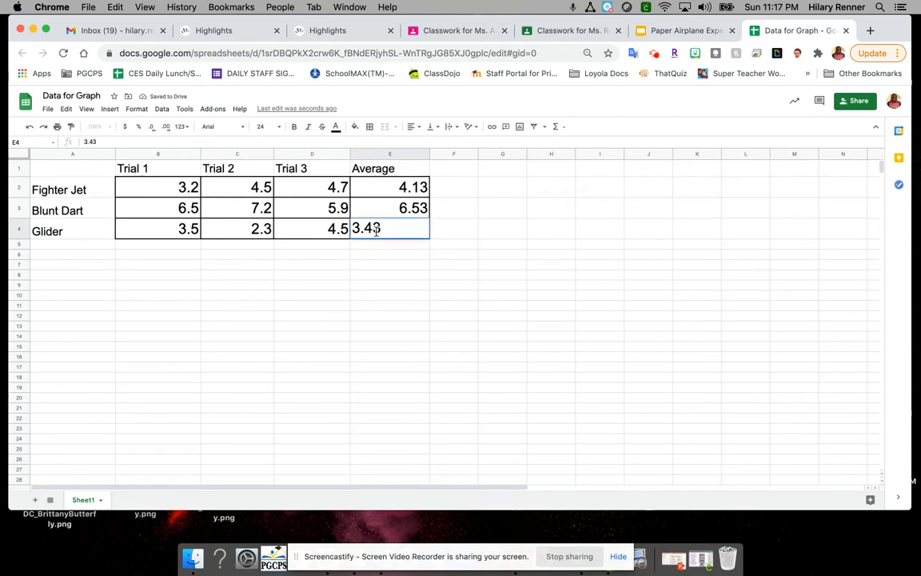
pyautogui.click(382, 254)
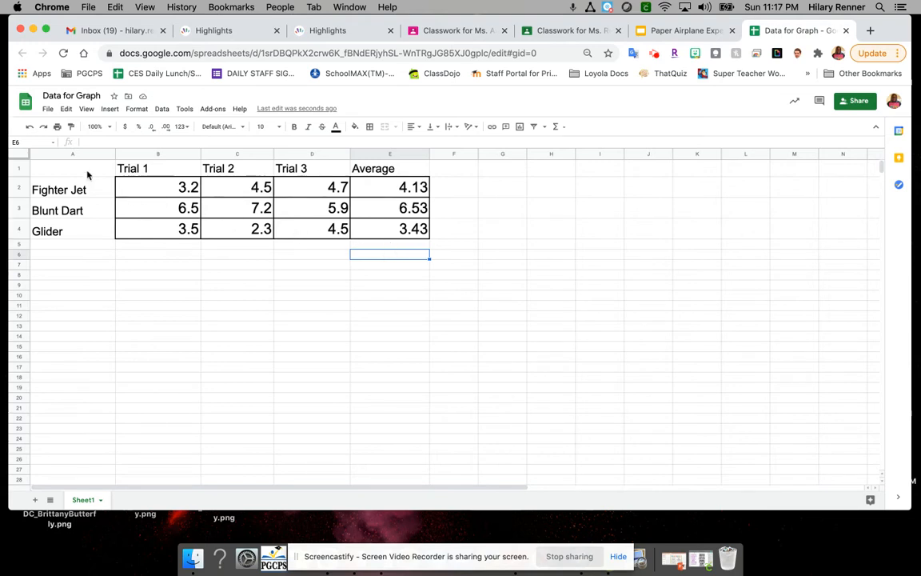
# Step: Insert a column chart from the data in A1:E4 and move it below the table so the data is uncovered
pyautogui.moveTo(88, 173); pyautogui.dragTo(410, 232)
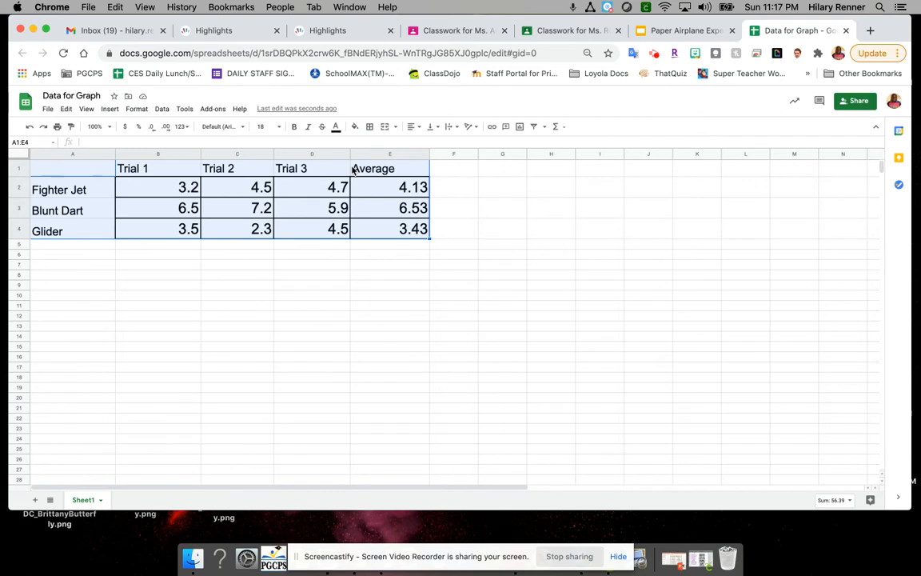
pyautogui.click(111, 110)
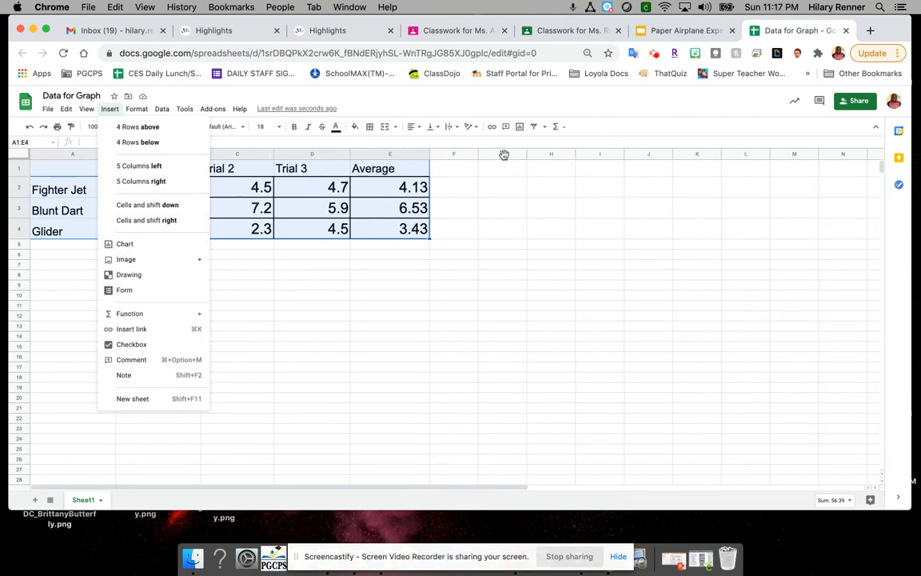
pyautogui.click(535, 115)
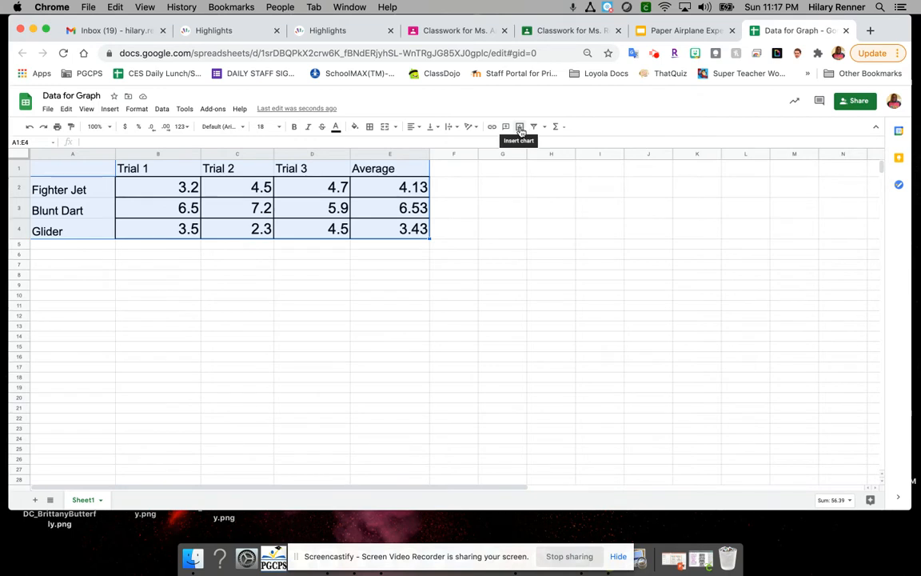
pyautogui.click(110, 109)
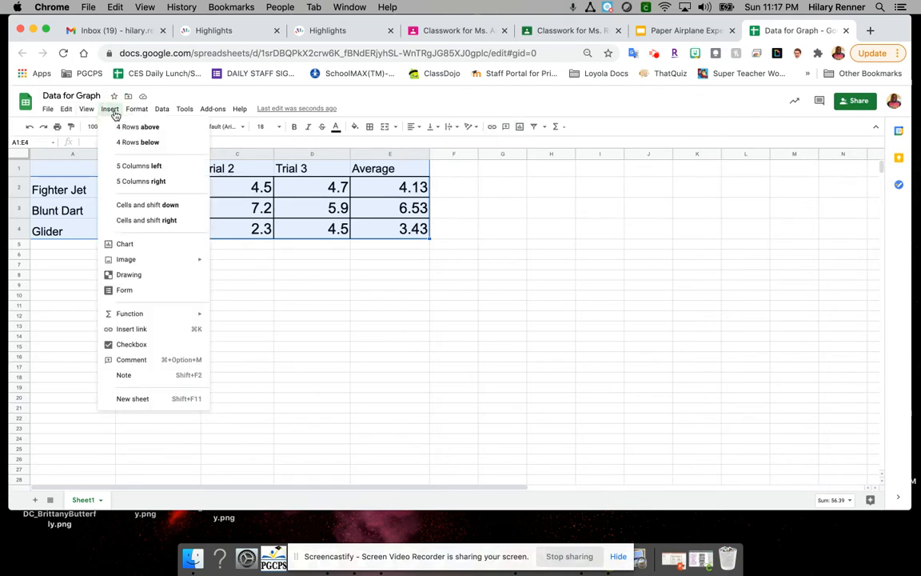
pyautogui.click(126, 245)
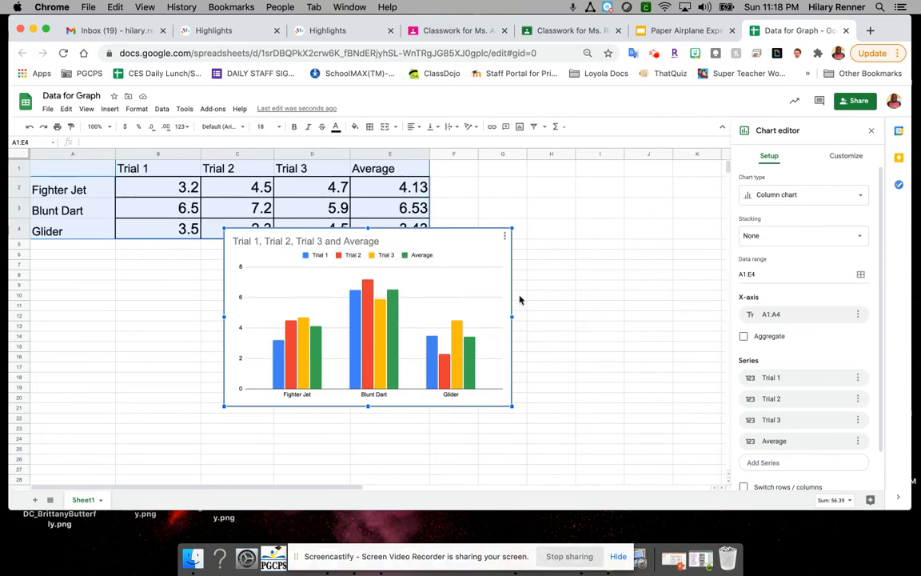
pyautogui.click(485, 232)
pyautogui.moveTo(484, 231); pyautogui.dragTo(562, 272)
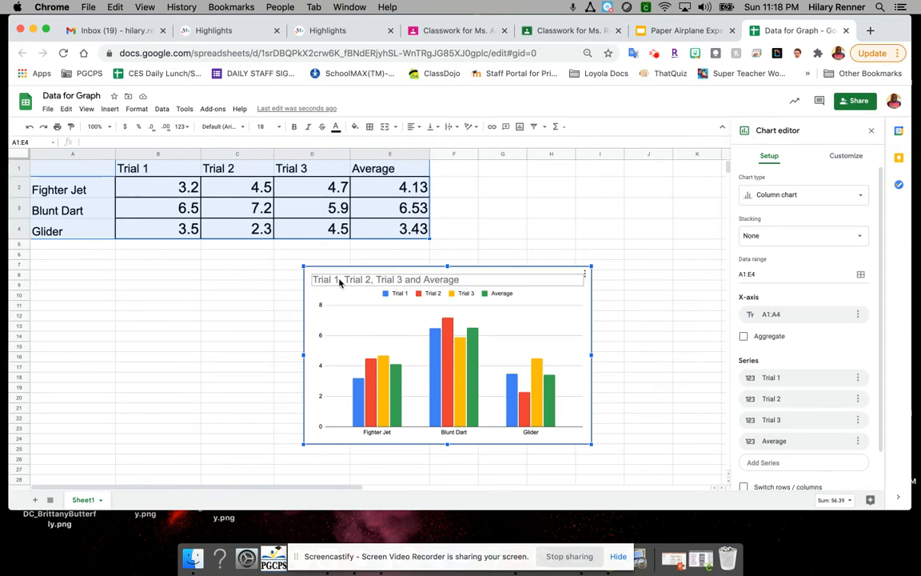
# Step: Change the chart title to "Paper Airplane Distances"
pyautogui.click(446, 280)
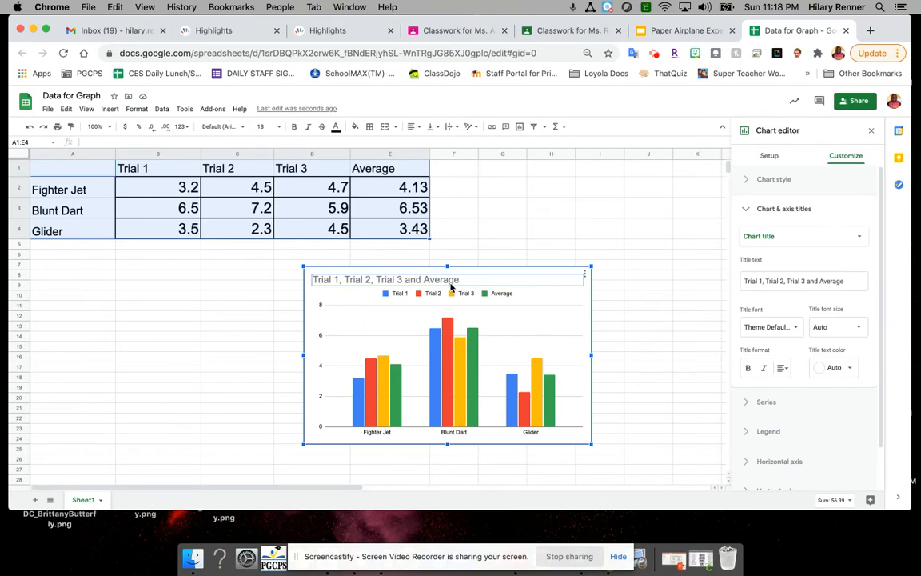
pyautogui.click(450, 280)
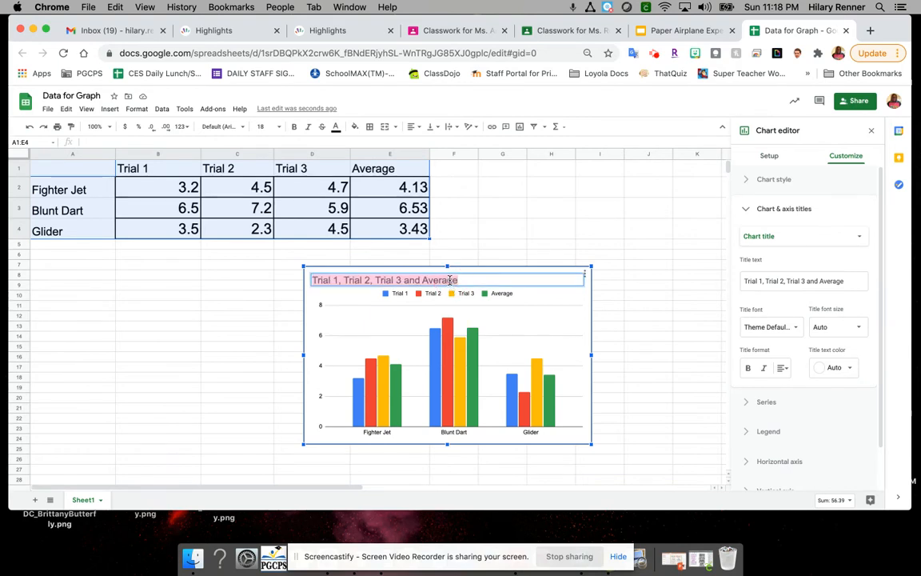
pyautogui.write('Paper Airplane Distanceas')
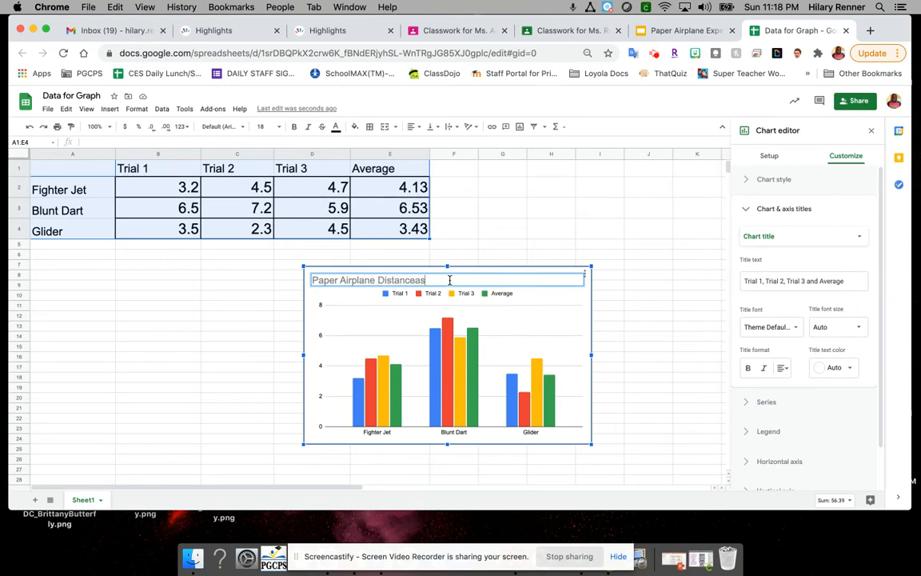
pyautogui.press('BackSpace')
pyautogui.press('BackSpace')
pyautogui.click(624, 262)
# Step: Reopen the chart for editing to look through the available chart types and its customization categories
pyautogui.click(424, 279)
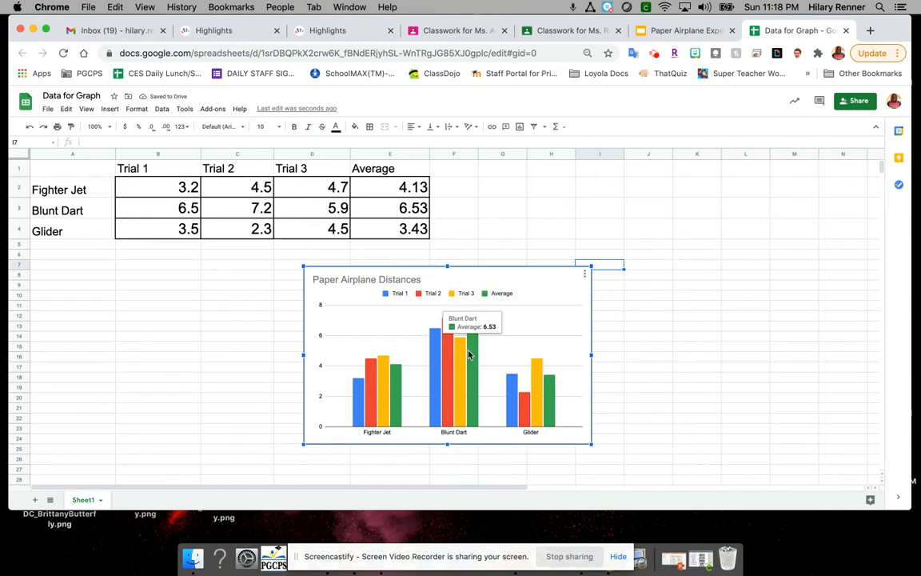
pyautogui.doubleClick(519, 290)
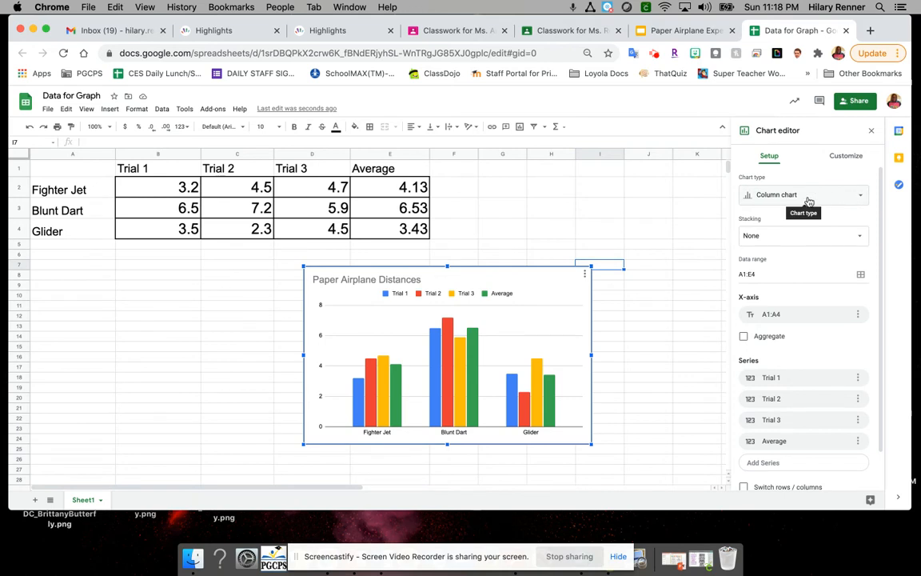
pyautogui.click(808, 199)
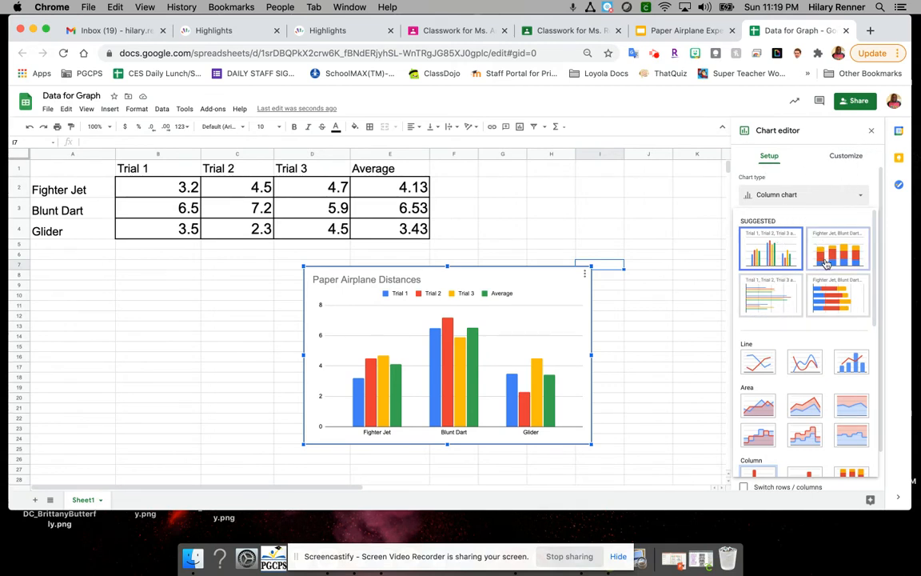
pyautogui.scroll(-10, 813, 266)
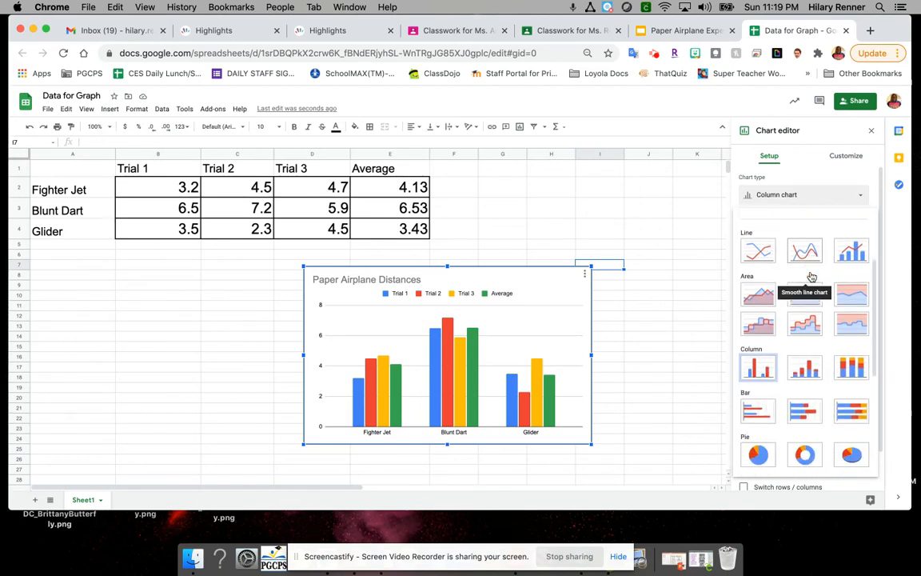
pyautogui.click(851, 161)
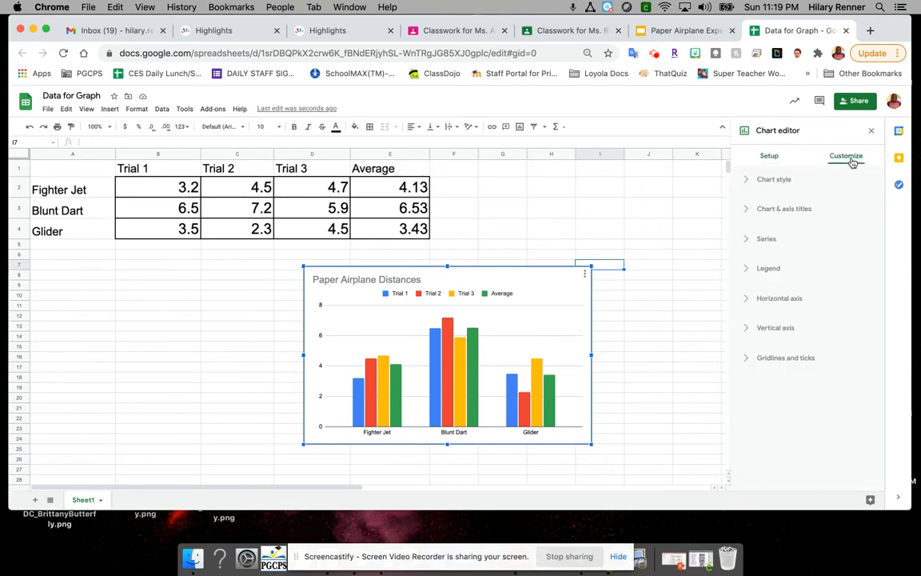
# Step: Set the chart's border color to black and turn on the 3D style
pyautogui.click(782, 186)
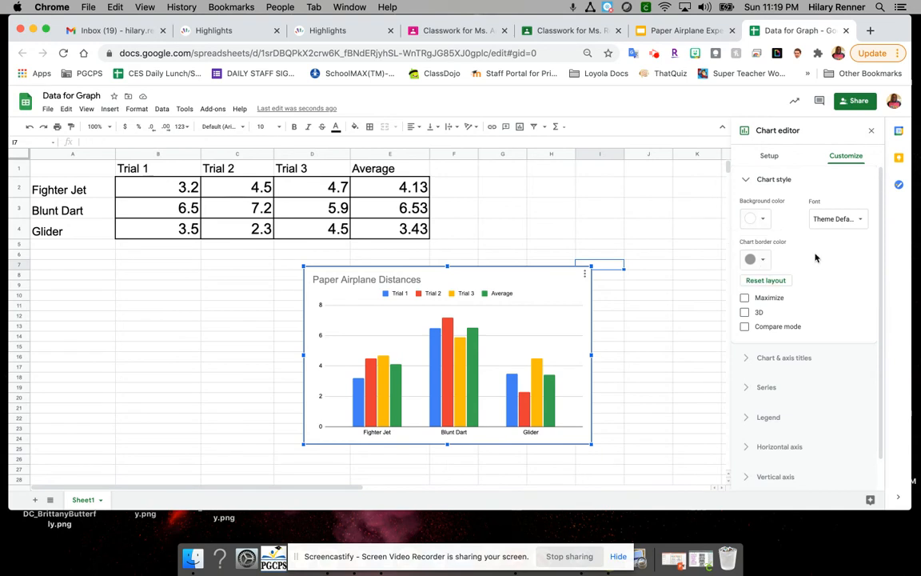
pyautogui.click(767, 261)
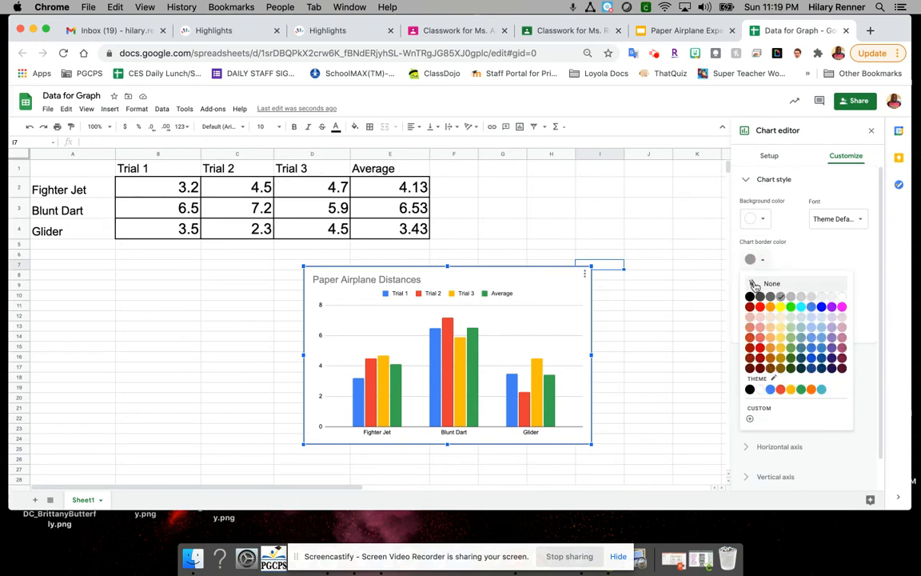
pyautogui.click(751, 298)
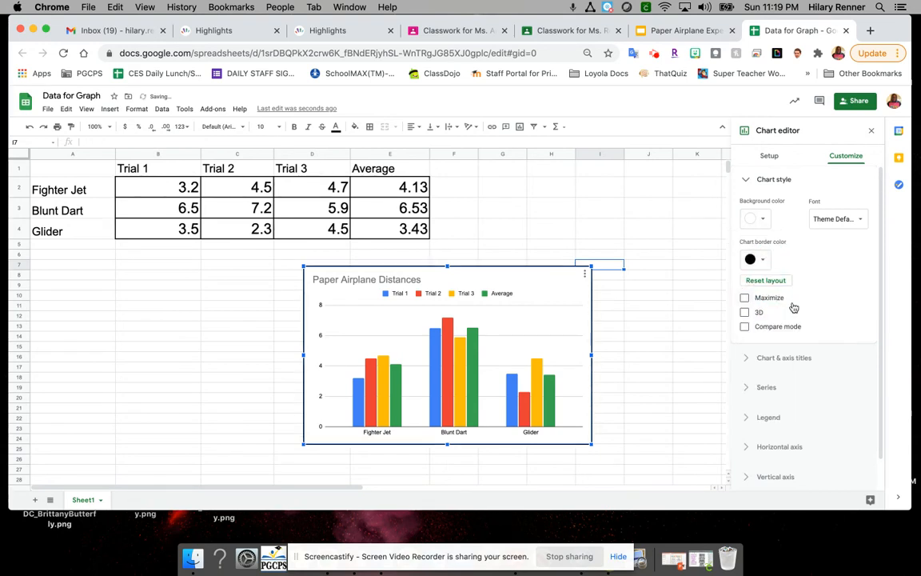
pyautogui.click(745, 312)
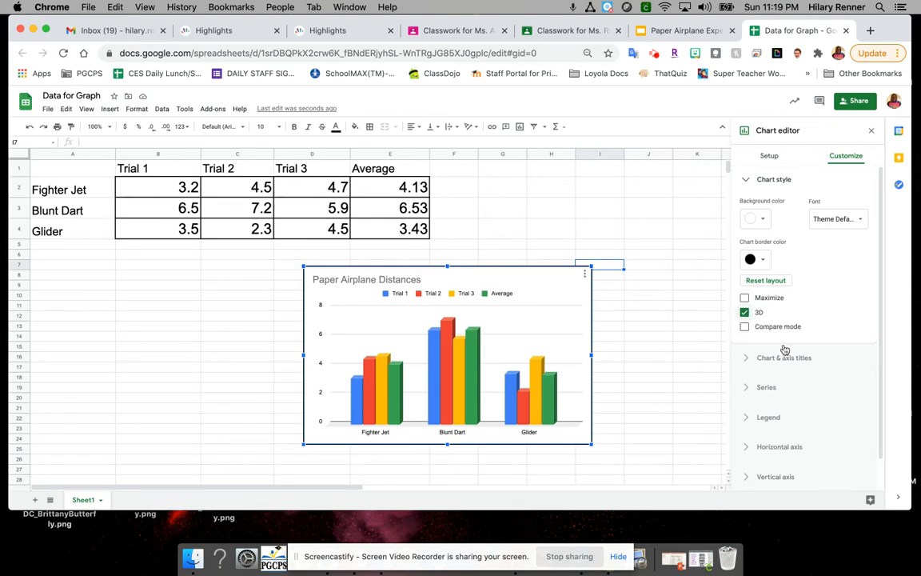
pyautogui.click(747, 180)
# Step: Add the horizontal axis title "Airplane Design" to the chart
pyautogui.click(745, 210)
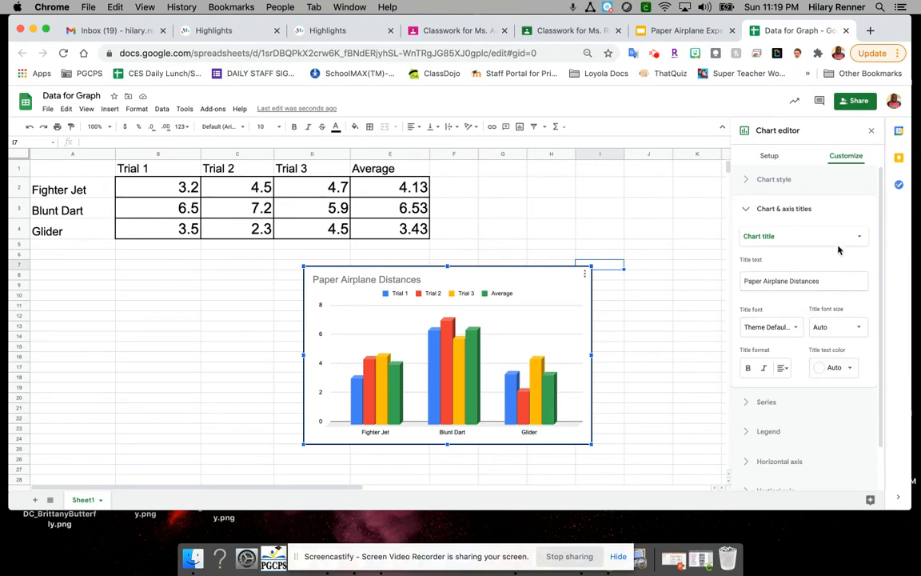
pyautogui.click(792, 239)
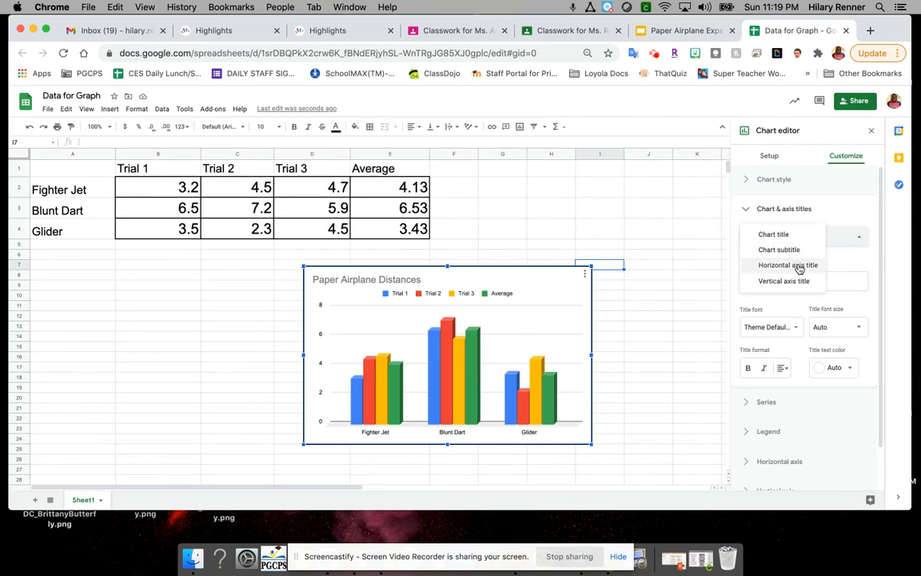
pyautogui.click(800, 267)
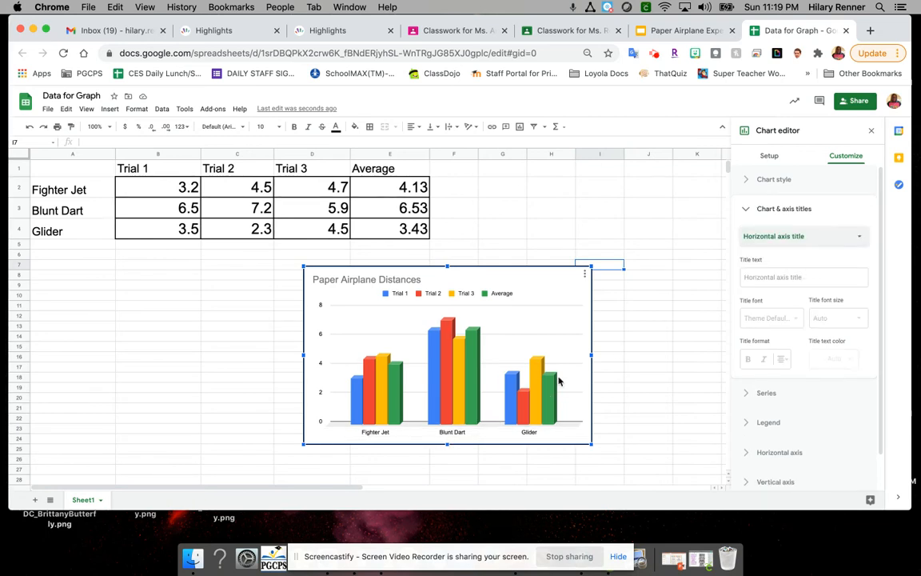
pyautogui.click(774, 278)
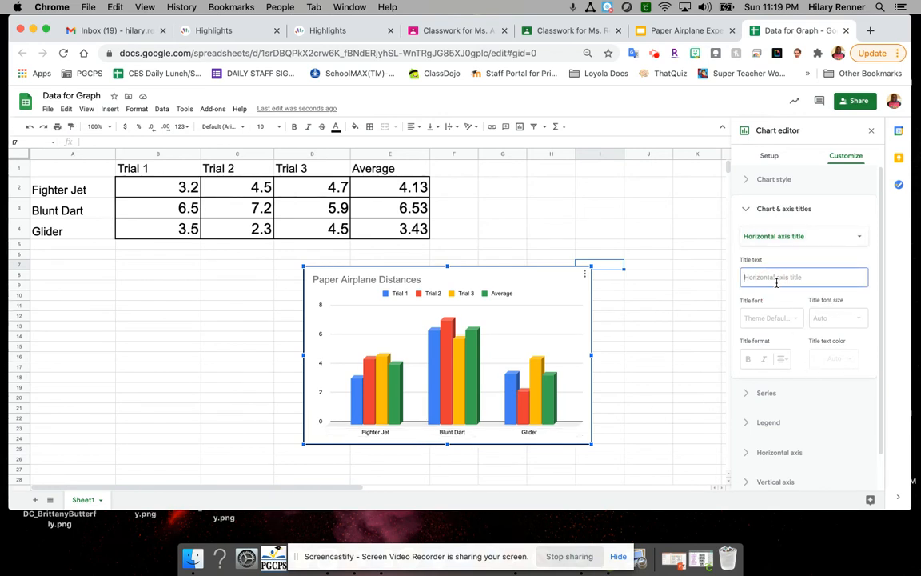
pyautogui.write('Airpla')
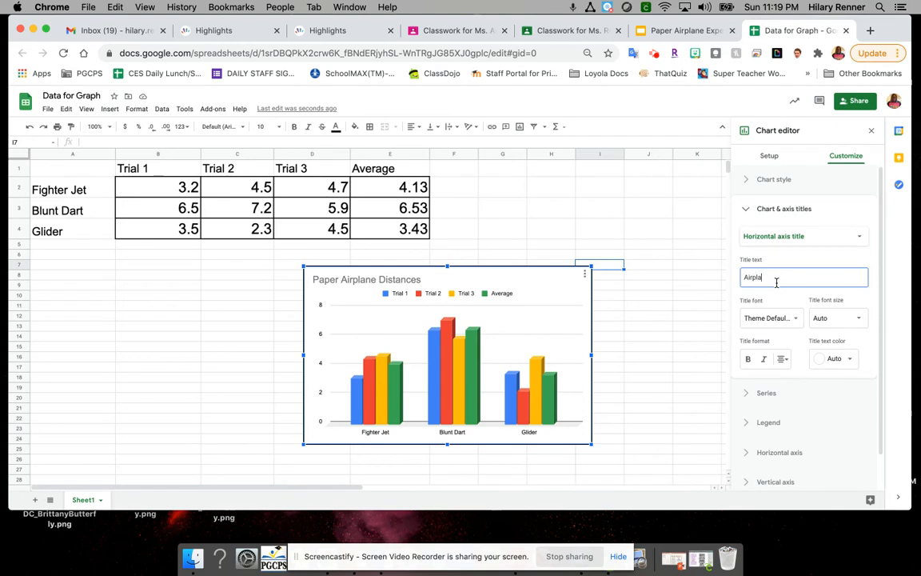
pyautogui.write('ne ')
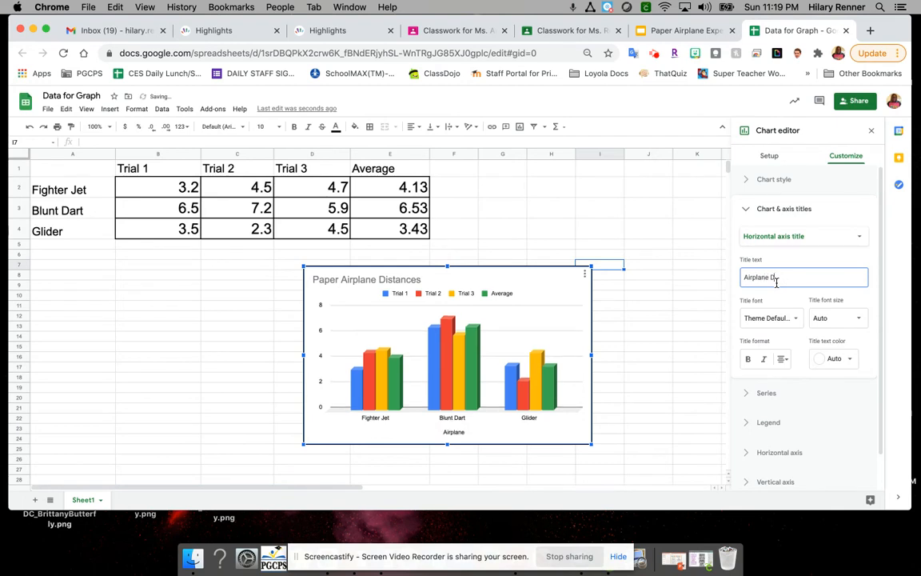
pyautogui.write('Degis')
pyautogui.press('BackSpace')
pyautogui.press('BackSpace')
pyautogui.press('BackSpace')
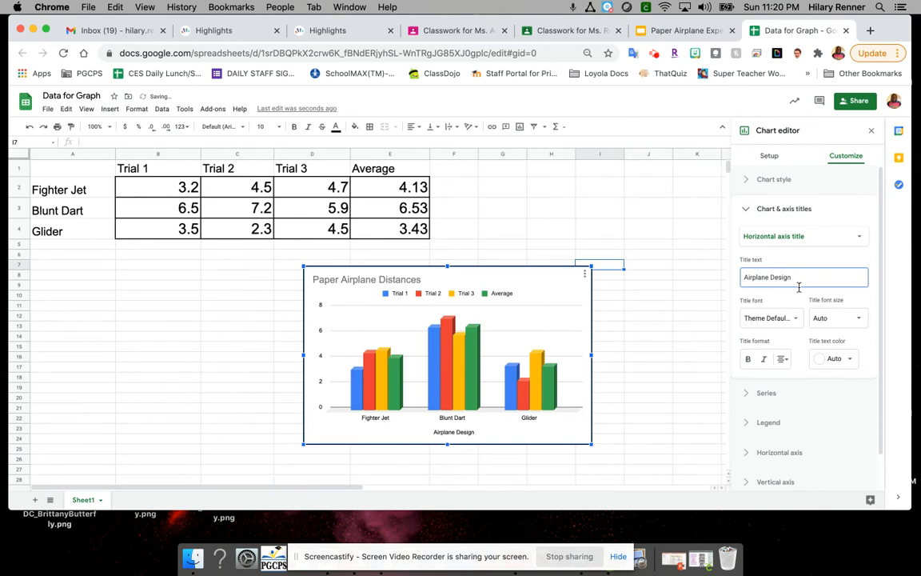
# Step: Format the horizontal axis title as bold black Comic Sans MS at size 14
pyautogui.click(849, 365)
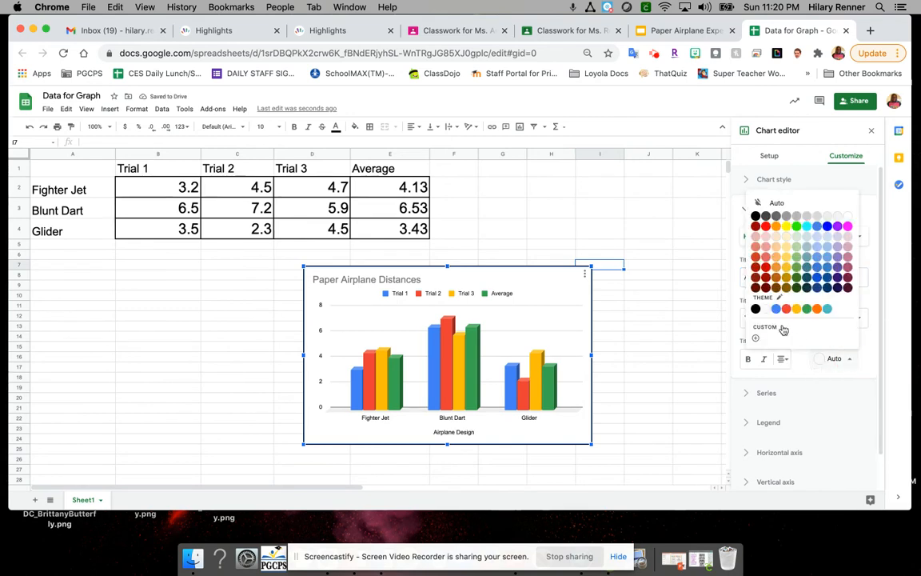
pyautogui.click(762, 228)
pyautogui.click(749, 359)
pyautogui.click(794, 320)
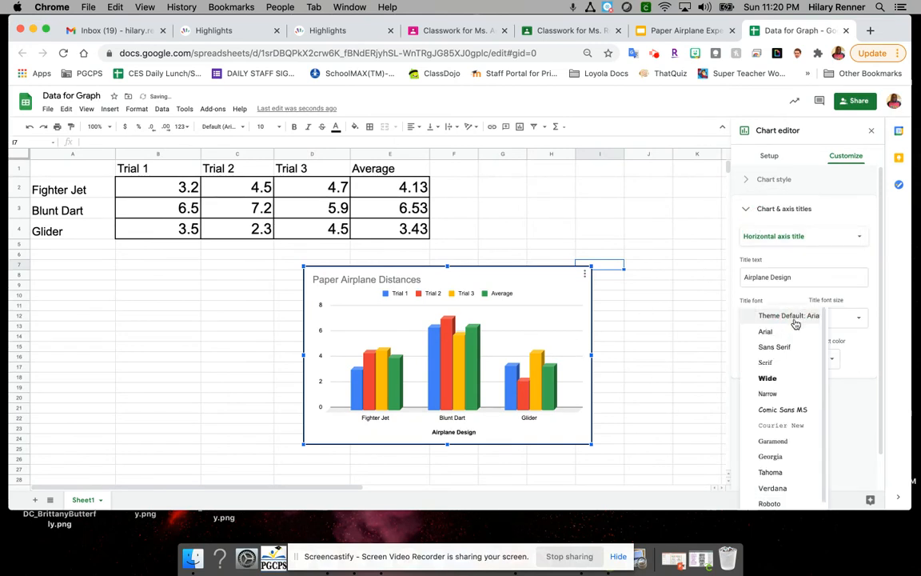
pyautogui.click(782, 410)
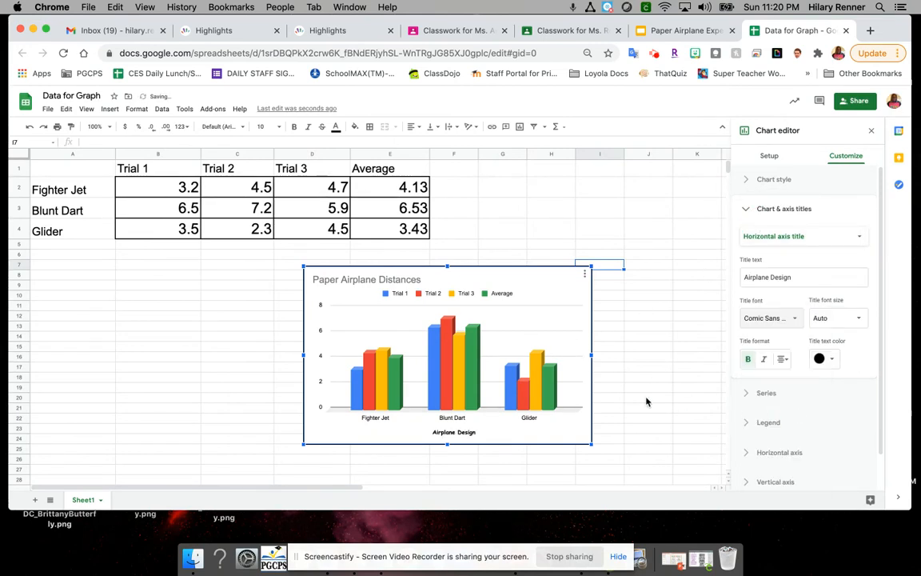
pyautogui.click(838, 319)
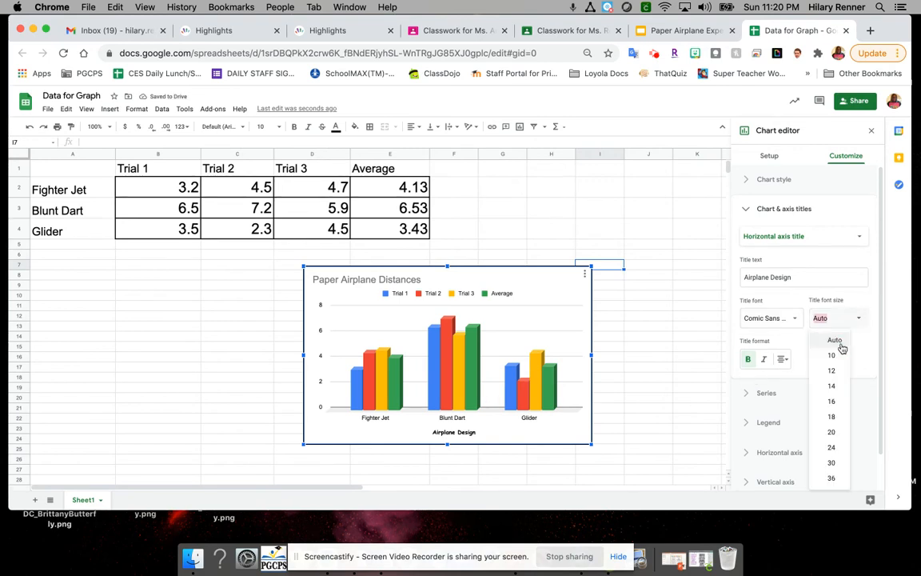
pyautogui.click(835, 381)
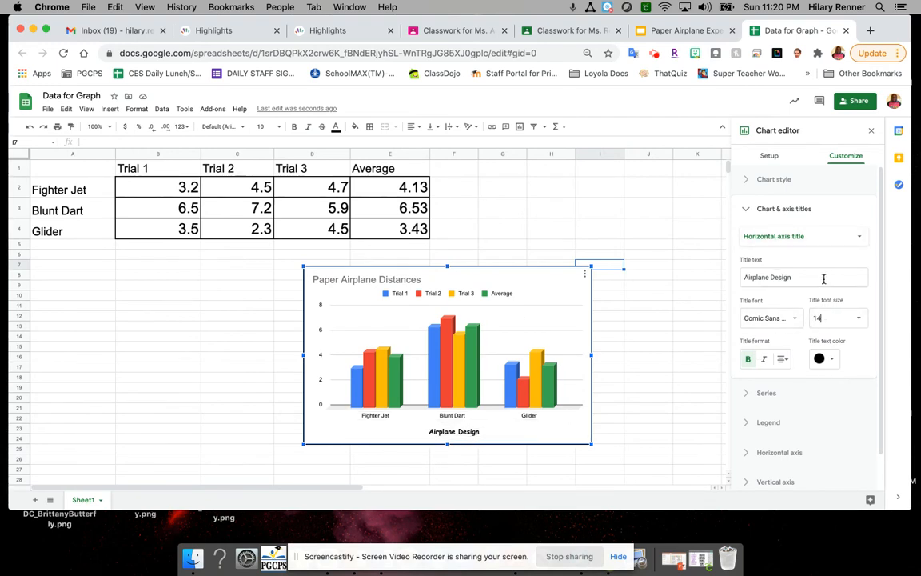
# Step: Add the vertical axis title "Distance in Feet" to the chart
pyautogui.click(848, 236)
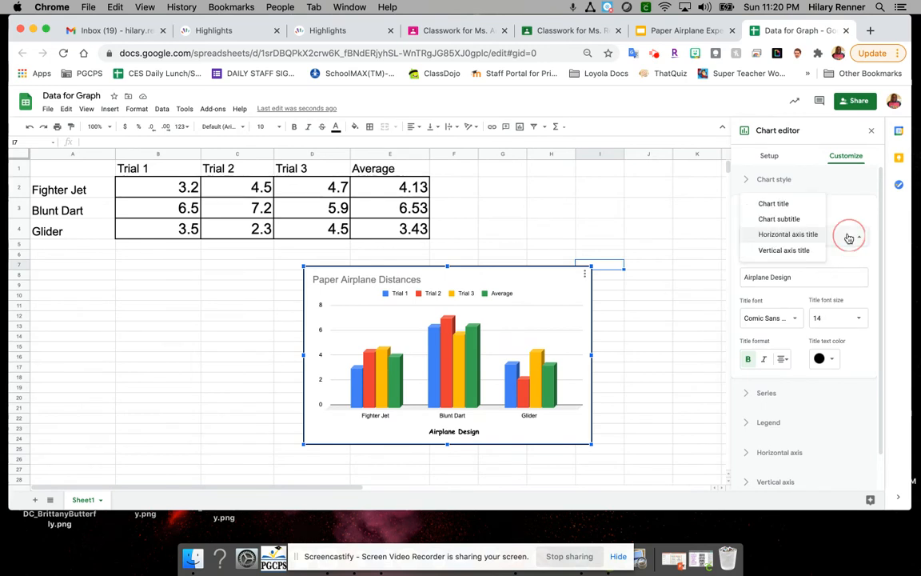
pyautogui.click(803, 252)
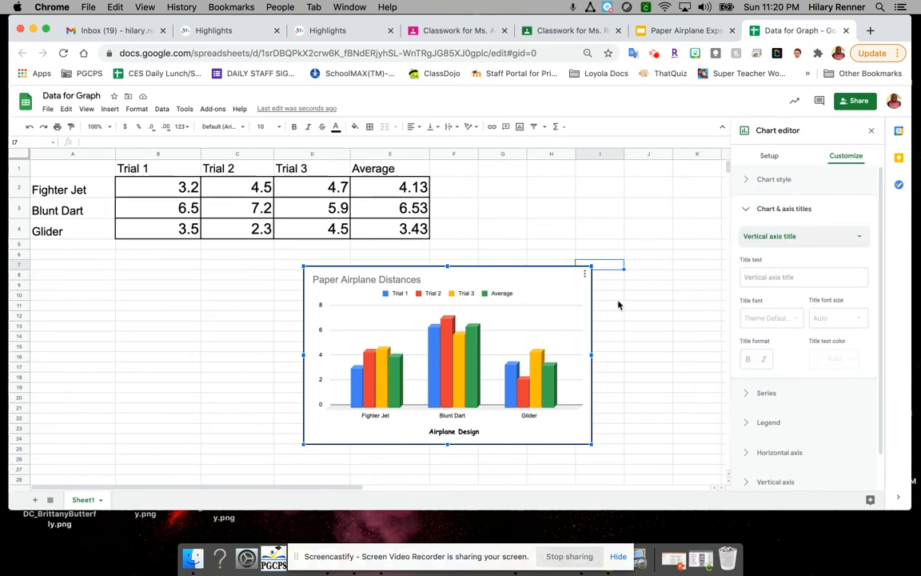
pyautogui.click(768, 276)
pyautogui.write('D')
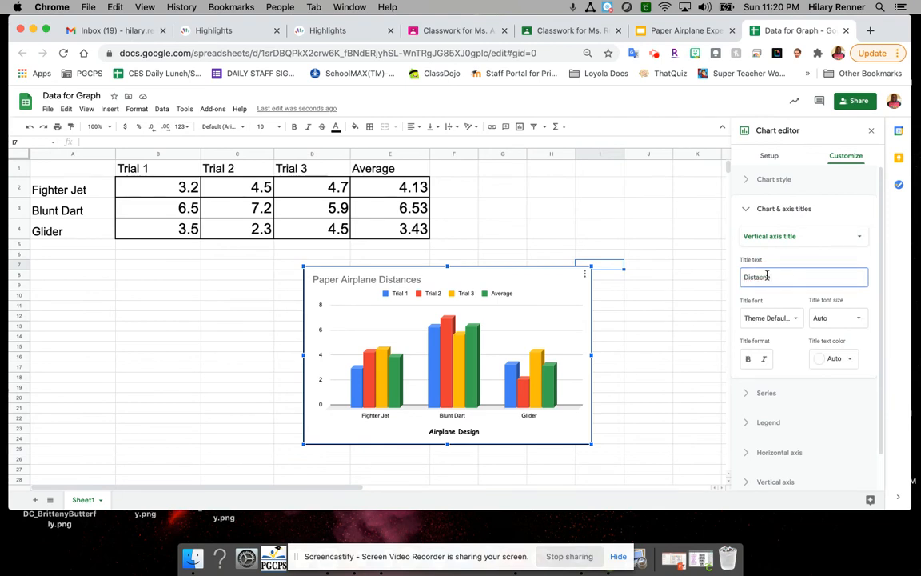
pyautogui.write('istance')
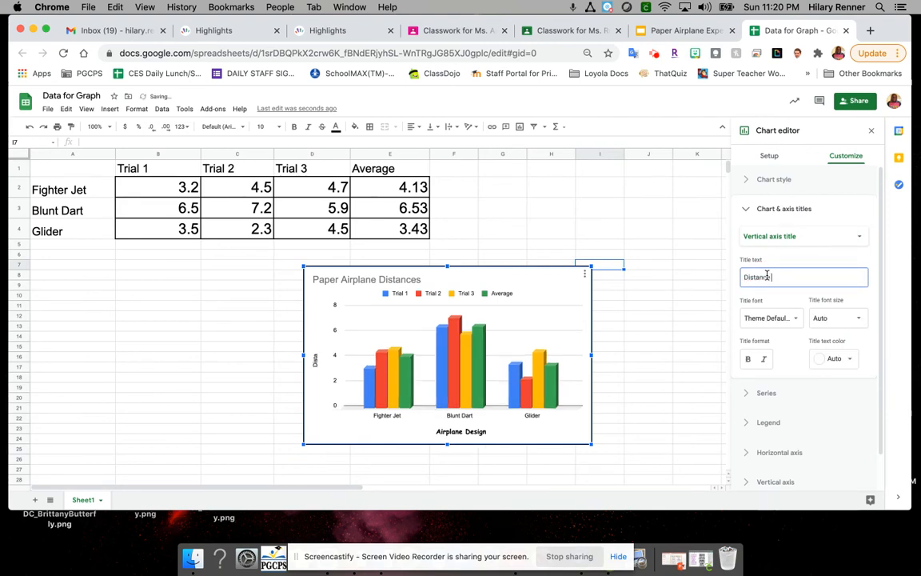
pyautogui.write(' in Feet')
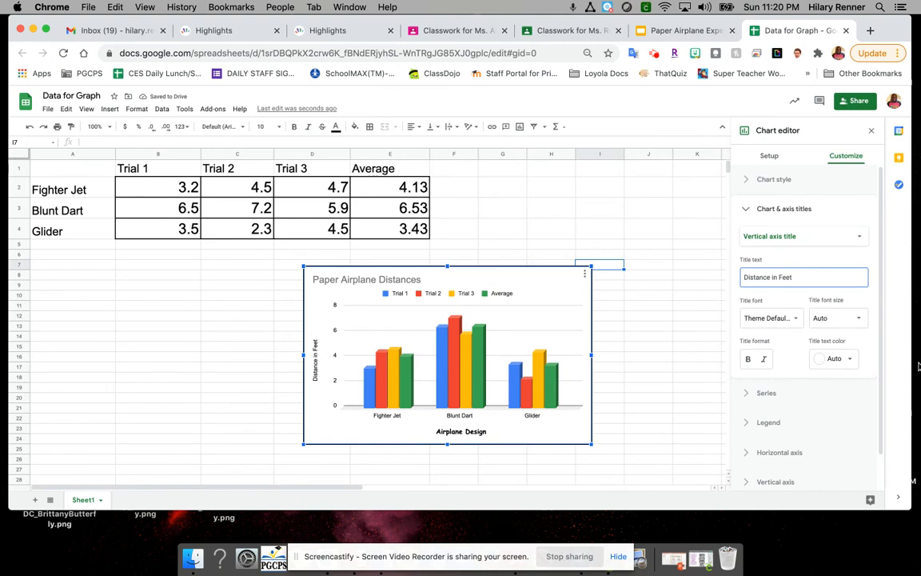
# Step: Format the vertical axis title as bold black Comic Sans MS at size 14
pyautogui.click(863, 326)
pyautogui.click(833, 359)
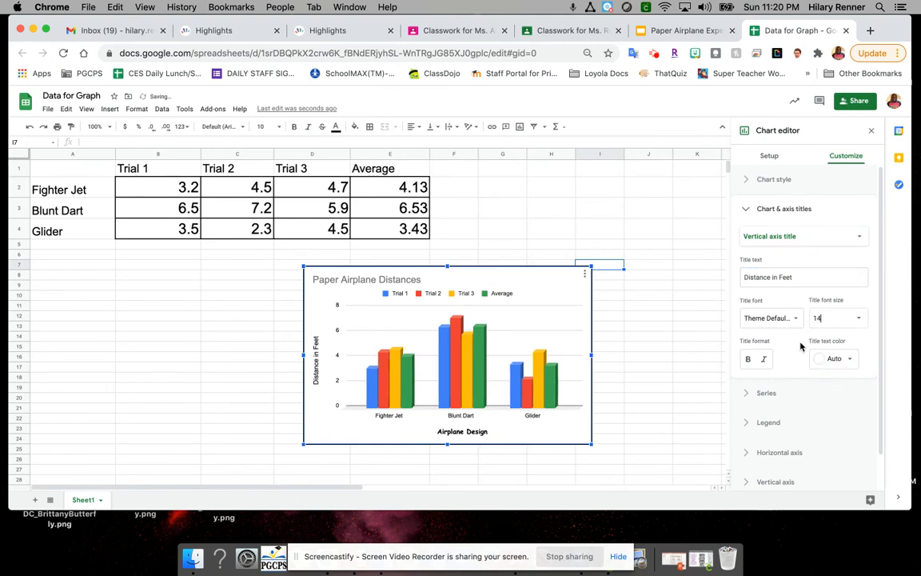
pyautogui.click(794, 326)
pyautogui.click(782, 410)
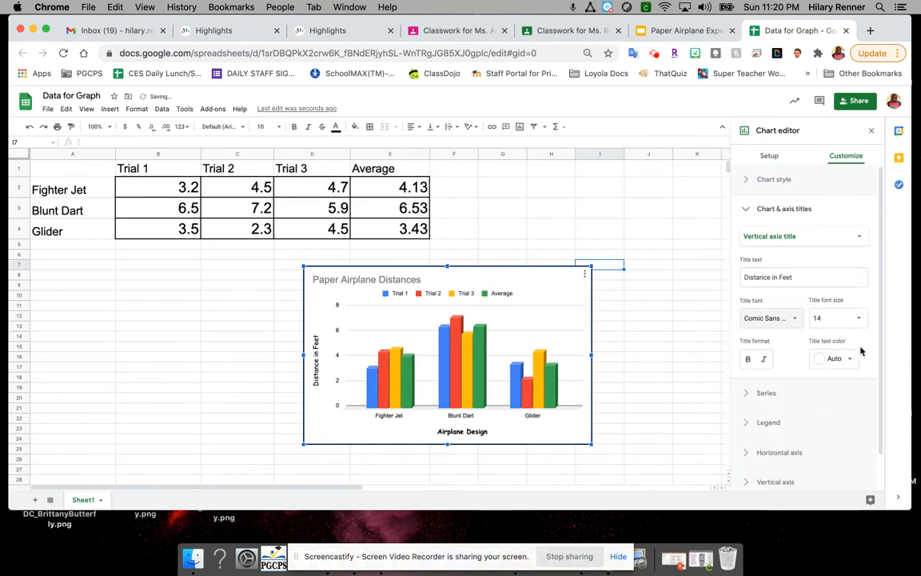
pyautogui.click(839, 360)
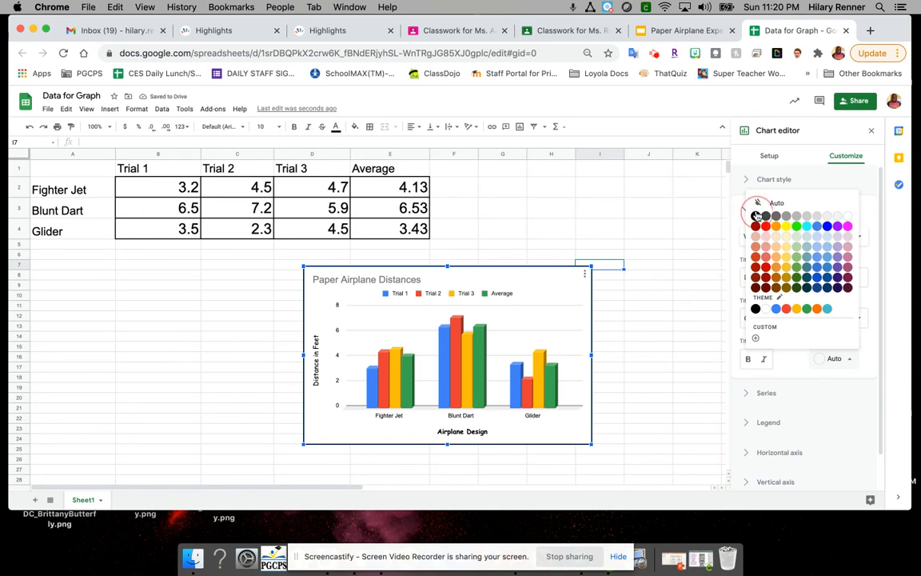
pyautogui.click(757, 306)
pyautogui.click(751, 362)
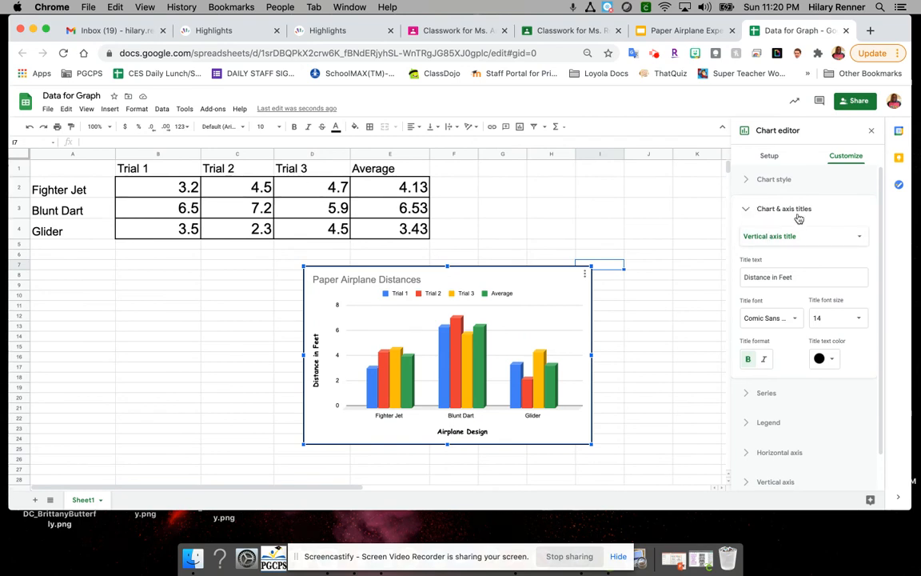
pyautogui.click(748, 211)
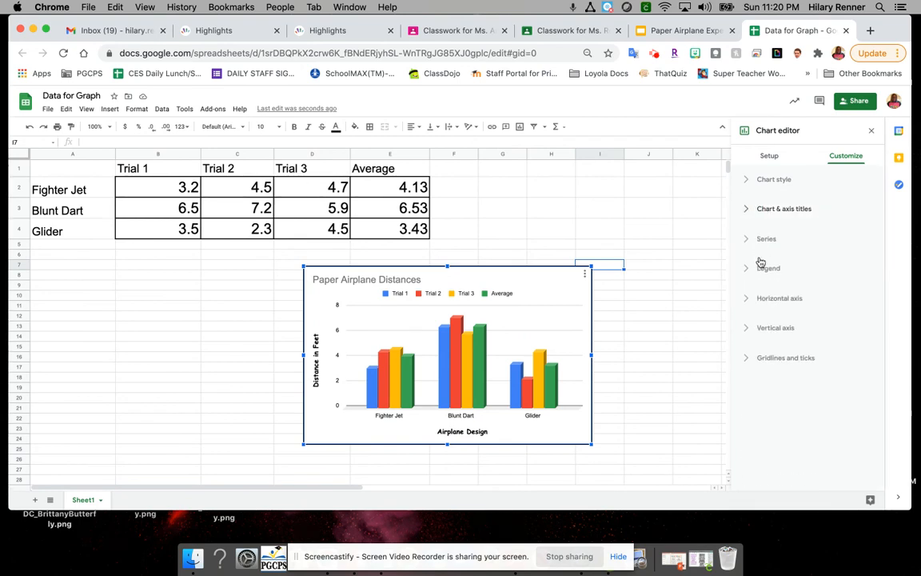
# Step: Look through the chart's customization options for the series, legend, horizontal axis and vertical axis
pyautogui.click(747, 239)
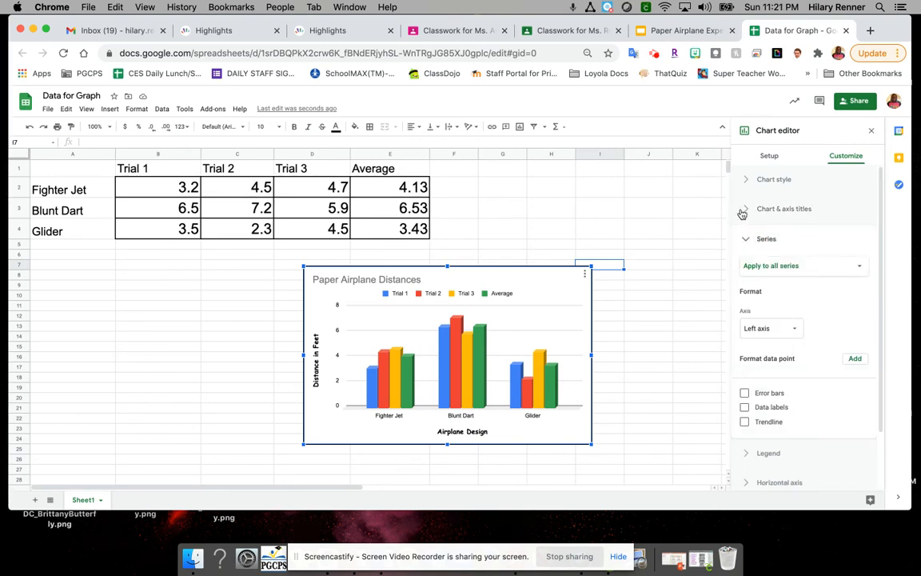
pyautogui.click(746, 239)
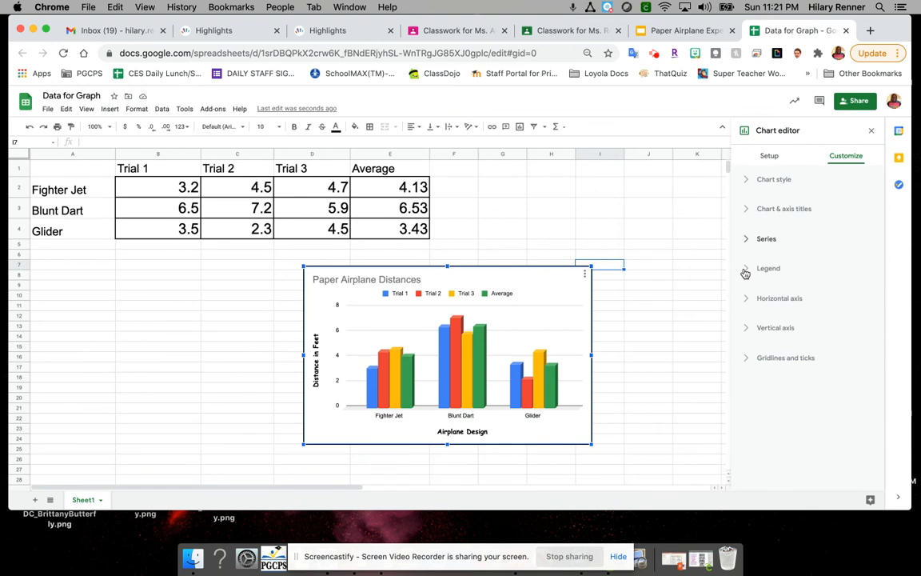
pyautogui.click(745, 269)
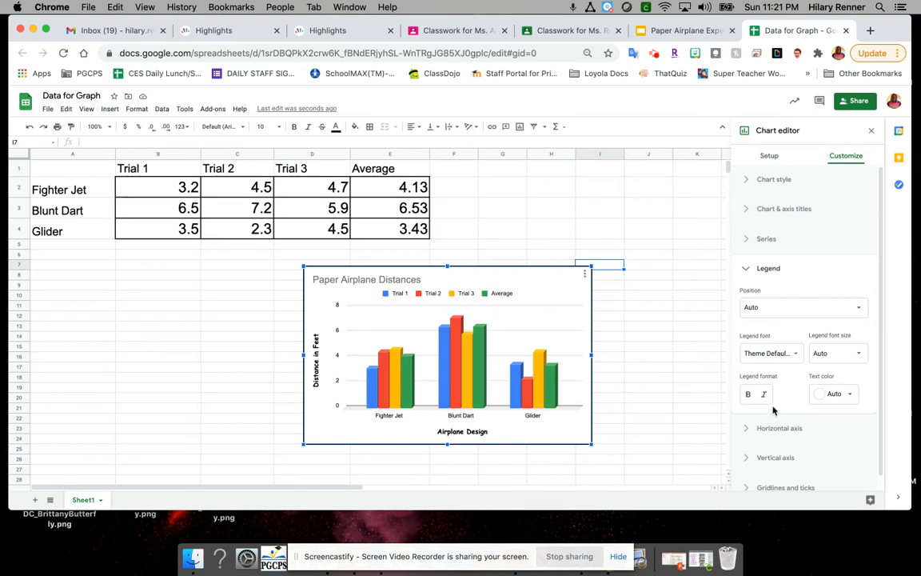
pyautogui.click(760, 269)
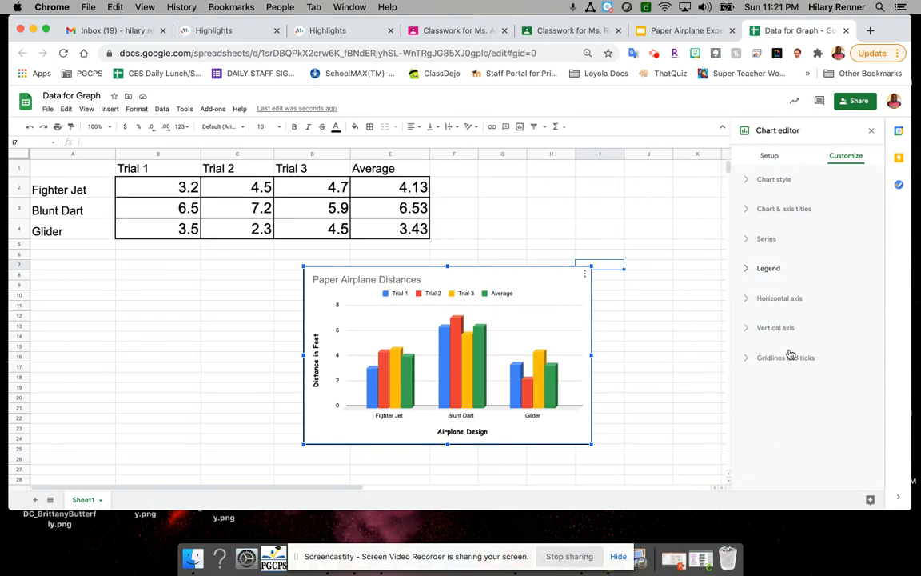
pyautogui.click(749, 301)
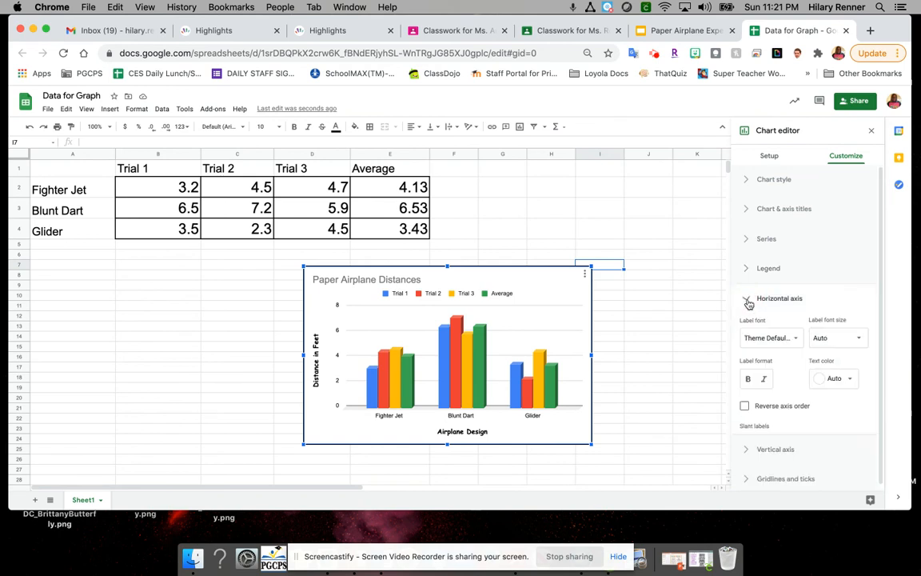
pyautogui.scroll(-1, 763, 432)
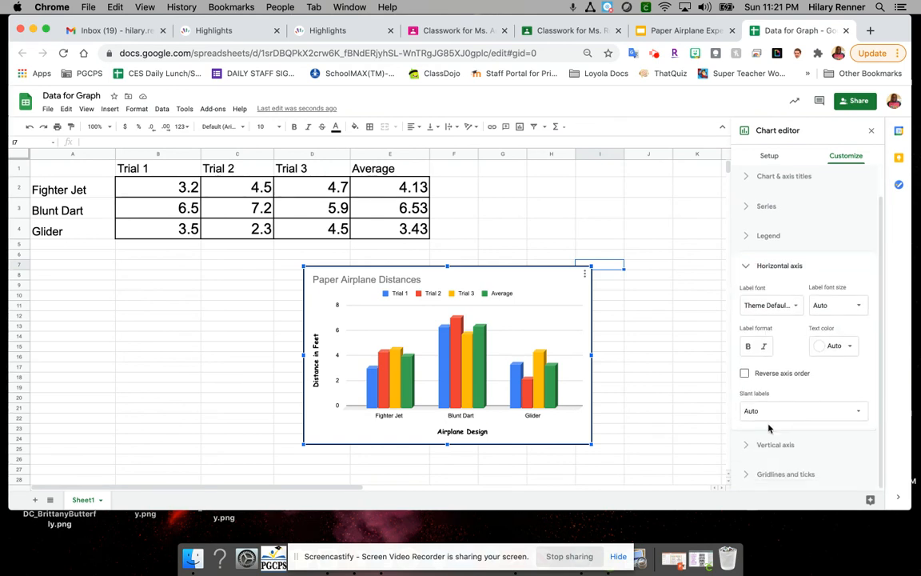
pyautogui.click(746, 447)
pyautogui.scroll(-2, 768, 364)
# Step: Select the Trial 2 columns, the legend and the Trial 1 columns in turn to examine their formatting options
pyautogui.click(380, 387)
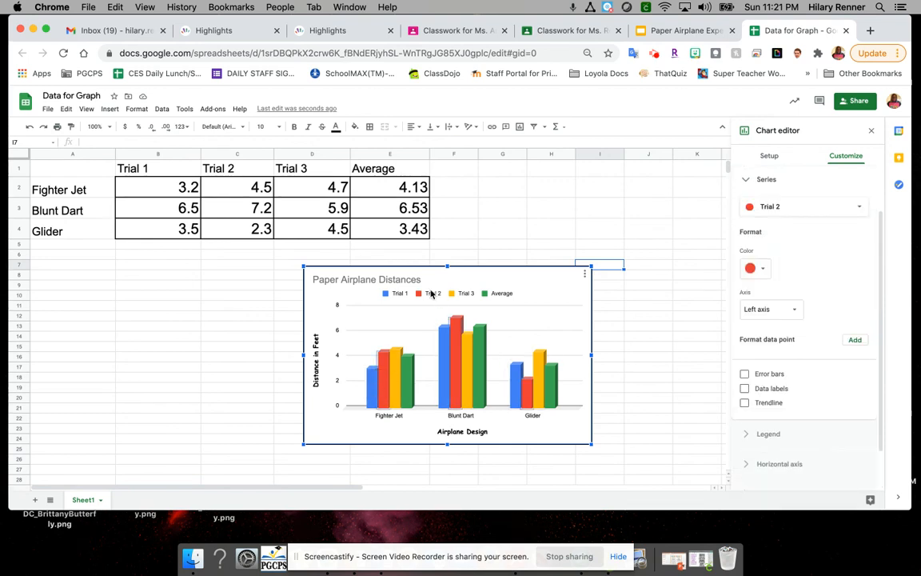
pyautogui.click(392, 294)
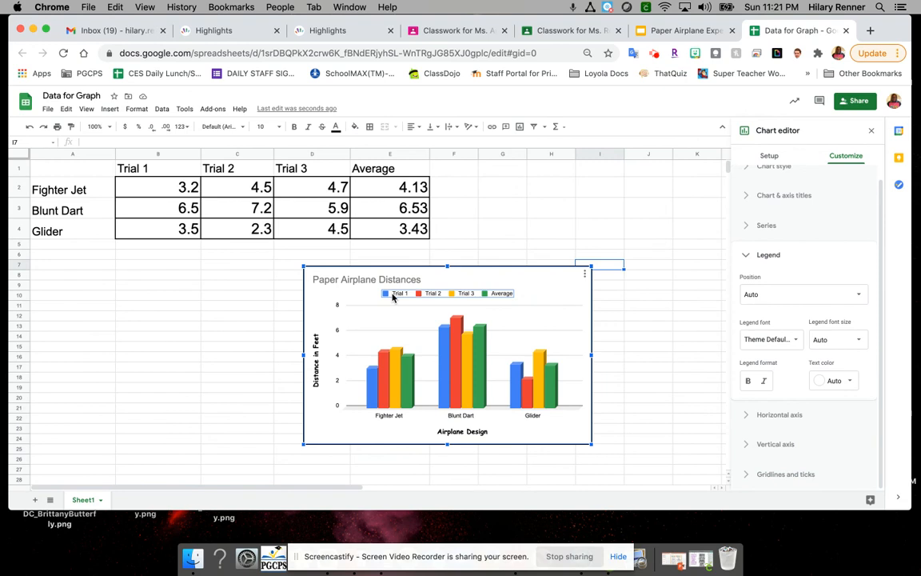
pyautogui.click(372, 395)
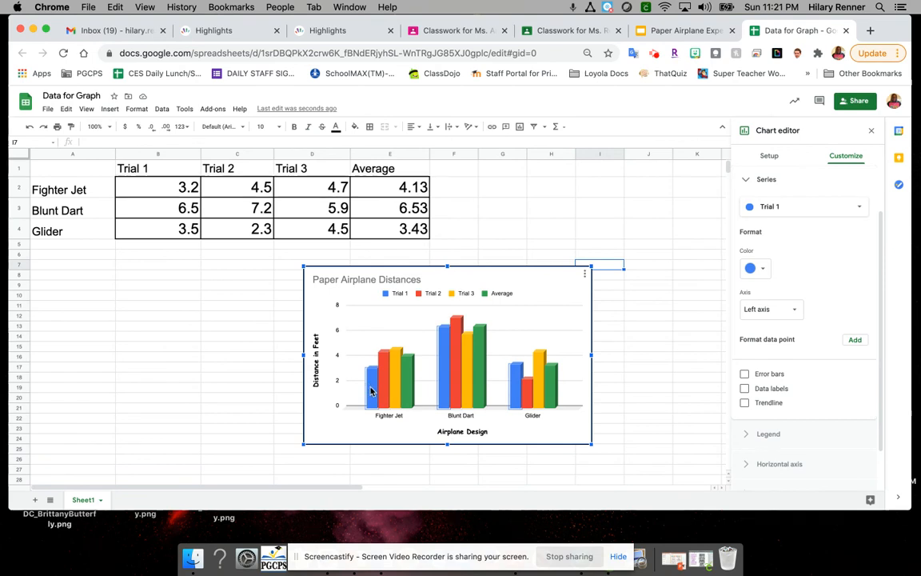
# Step: Try yellow on the chart's Trial 1 series, and settle on cyan as its color
pyautogui.click(762, 268)
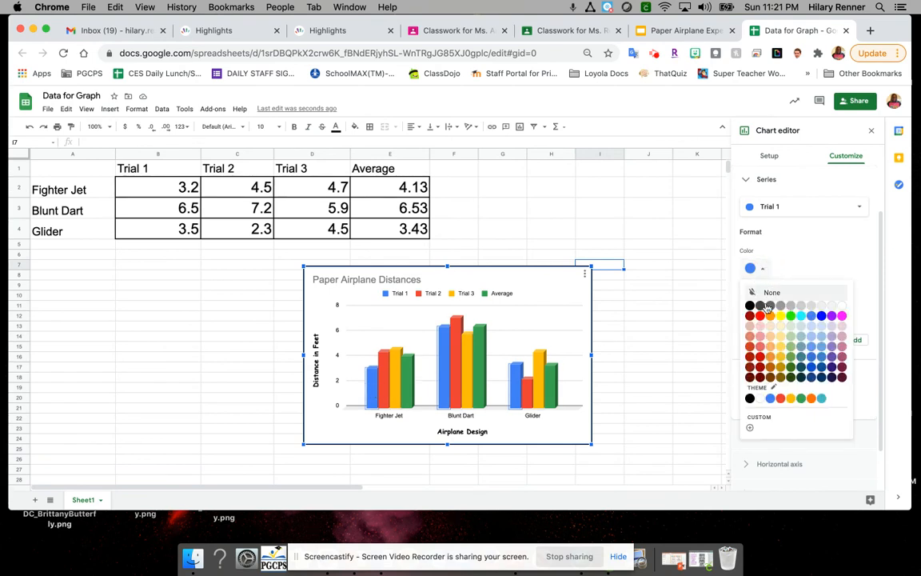
pyautogui.click(781, 317)
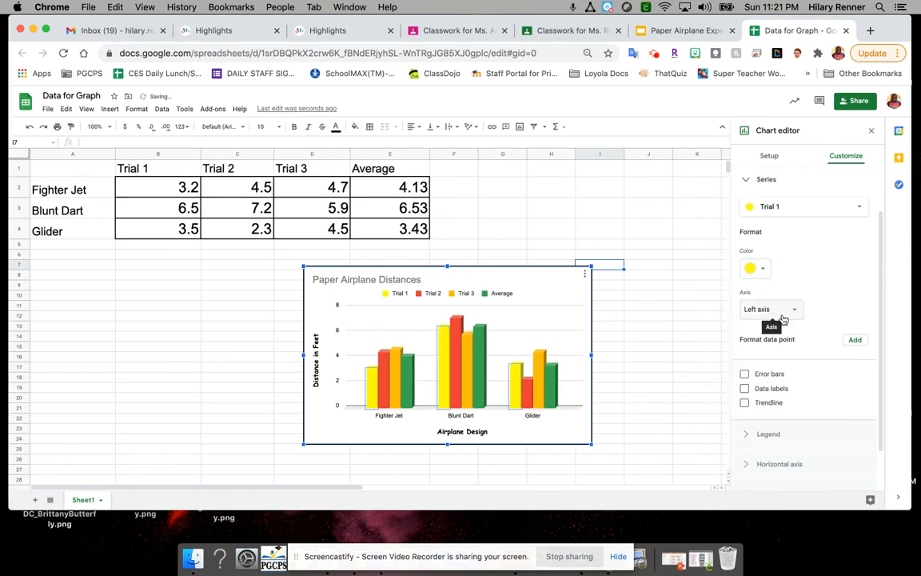
pyautogui.click(783, 317)
pyautogui.click(762, 268)
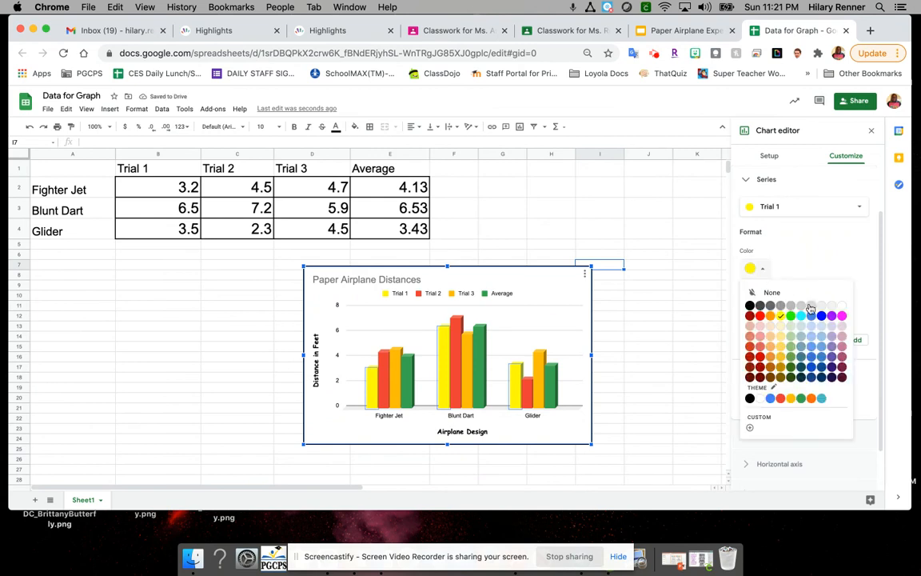
pyautogui.click(748, 324)
# Step: Select the Trial 2 series for formatting and recolor its columns magenta
pyautogui.click(774, 207)
pyautogui.click(773, 220)
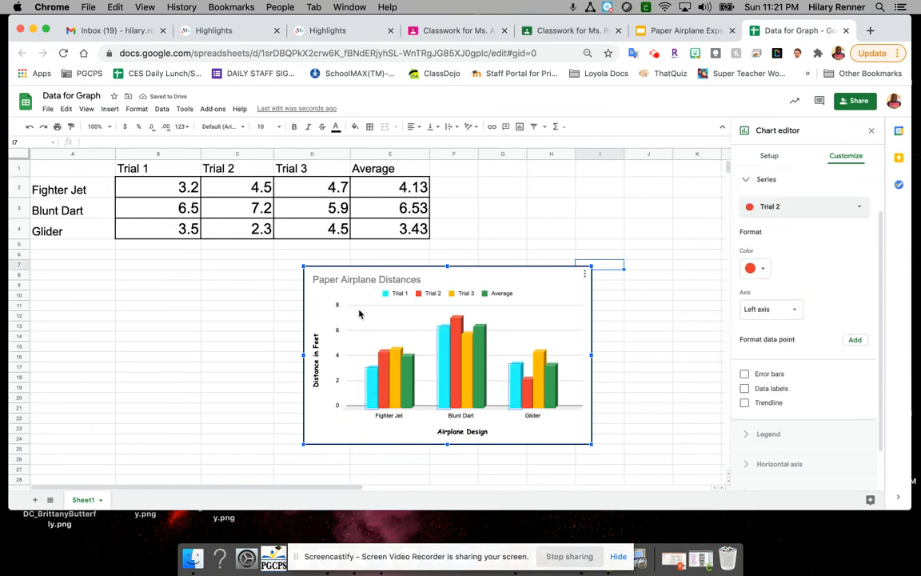
pyautogui.click(757, 268)
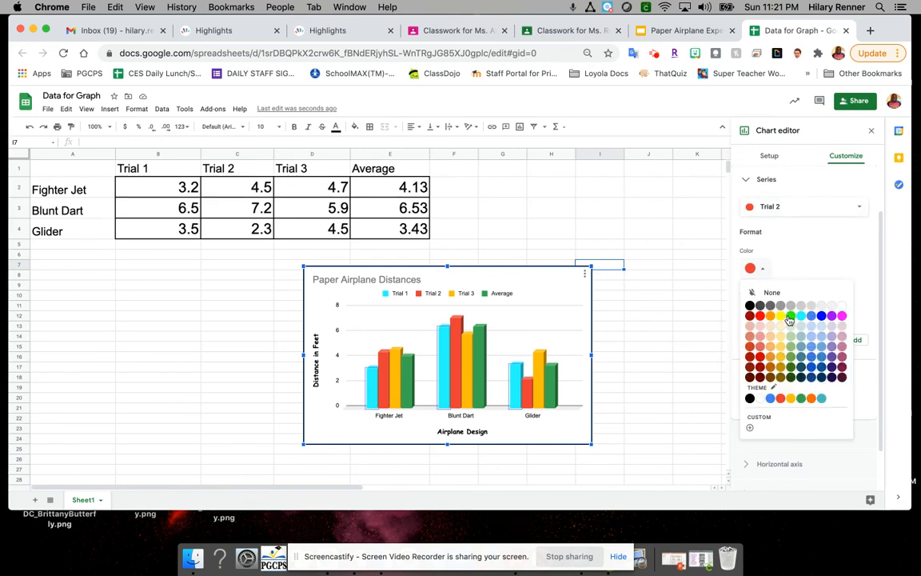
pyautogui.click(842, 315)
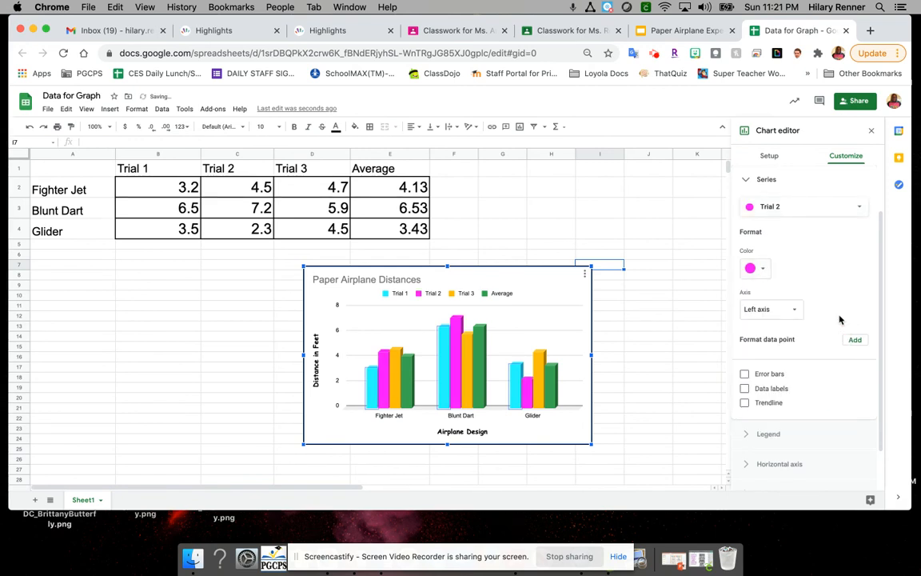
# Step: Select the Trial 3 series for formatting and recolor its columns bright green
pyautogui.click(823, 209)
pyautogui.click(808, 222)
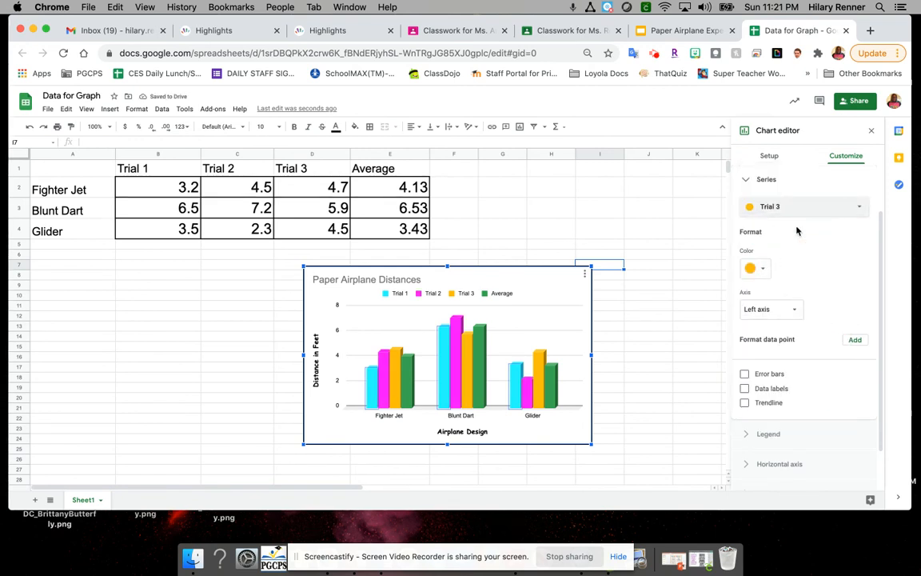
pyautogui.click(757, 268)
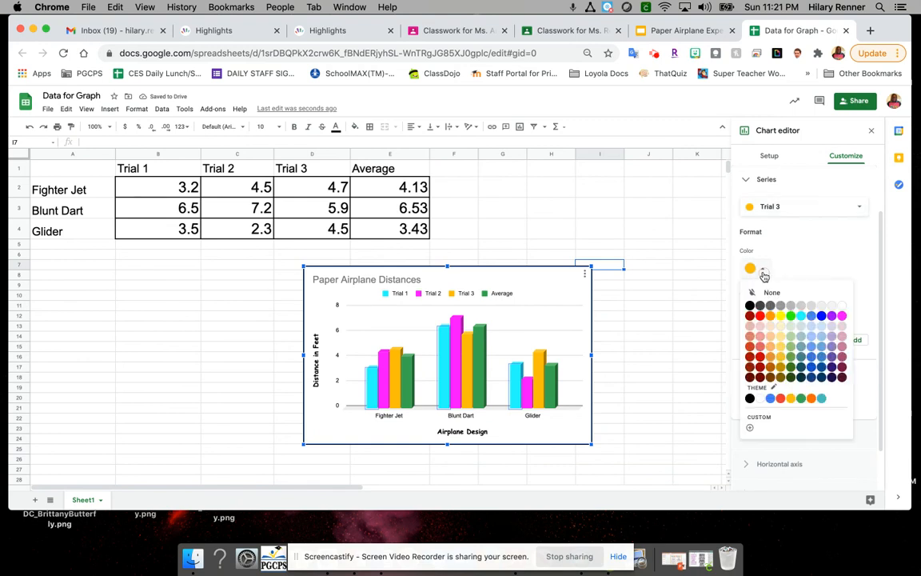
pyautogui.click(791, 315)
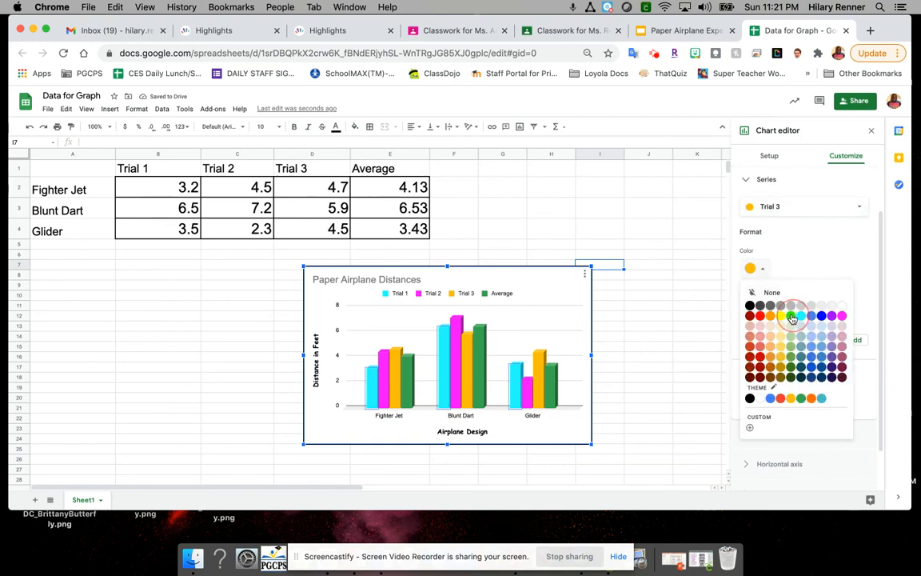
# Step: Select the Average series for formatting and recolor its columns purple
pyautogui.click(795, 216)
pyautogui.click(802, 222)
pyautogui.click(756, 268)
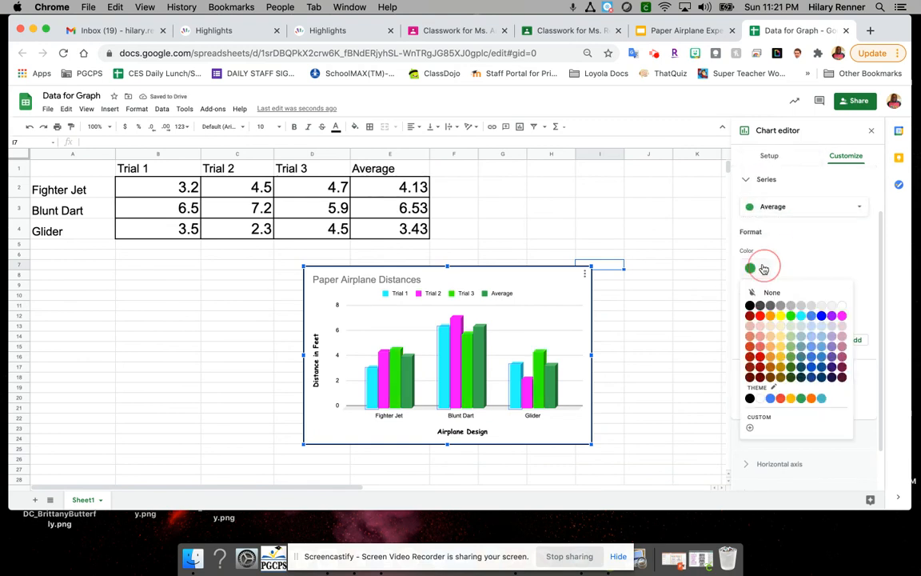
pyautogui.click(831, 315)
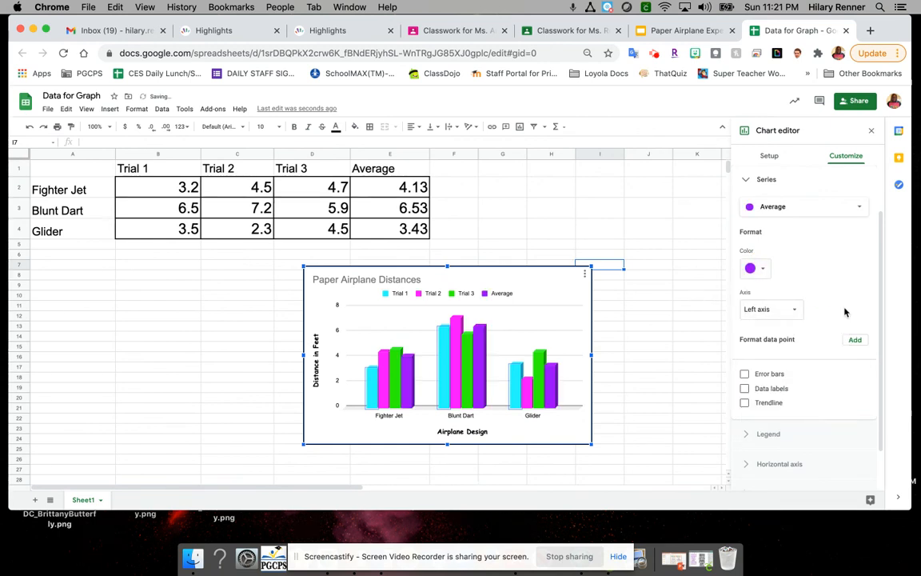
# Step: Format the chart title "Paper Airplane Distances" as black, size 12 and centered, and close the chart editor
pyautogui.click(345, 279)
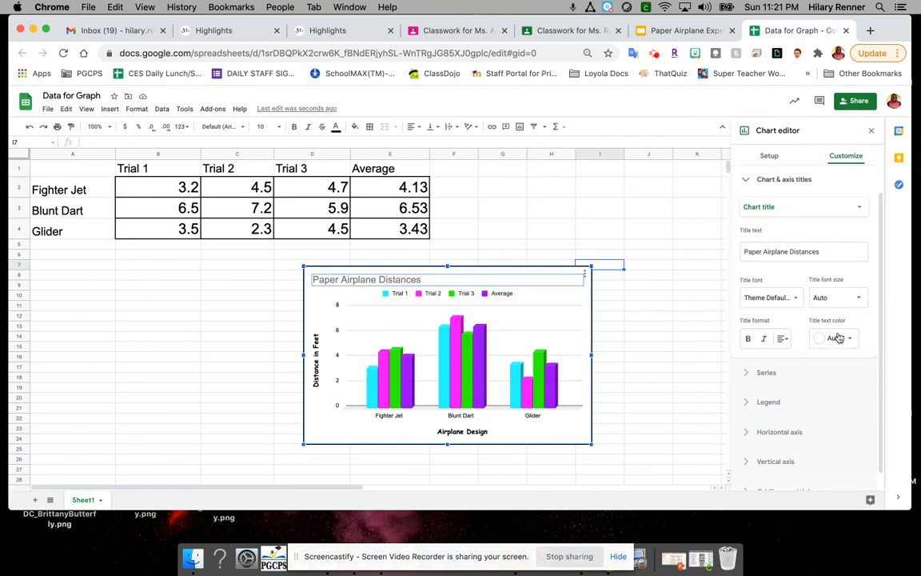
pyautogui.click(837, 336)
pyautogui.click(755, 379)
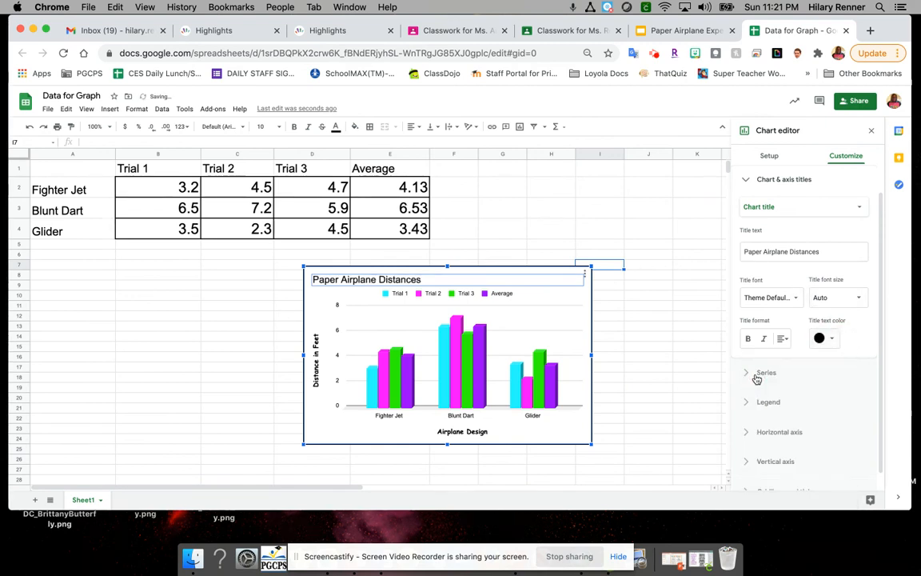
pyautogui.click(836, 308)
pyautogui.click(833, 349)
pyautogui.click(783, 339)
pyautogui.click(792, 359)
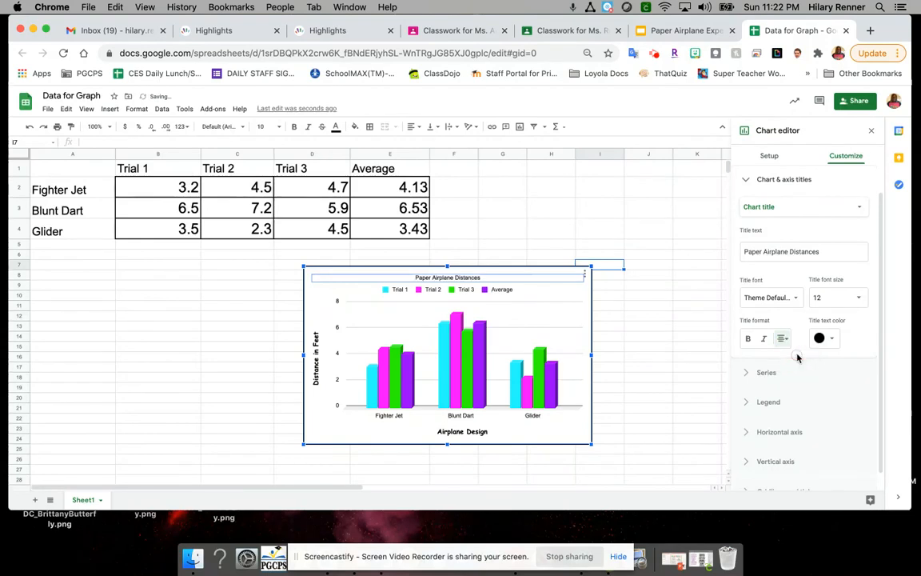
pyautogui.click(850, 189)
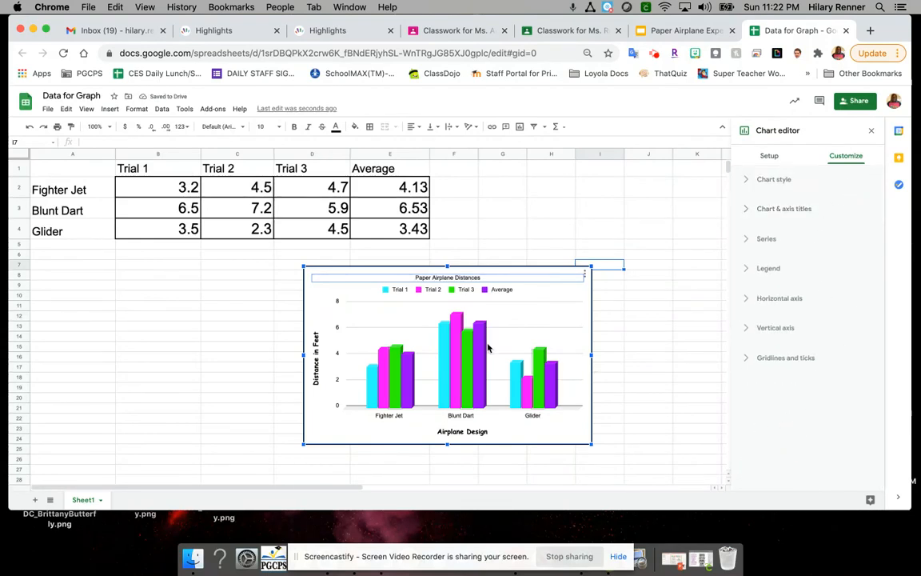
pyautogui.click(640, 307)
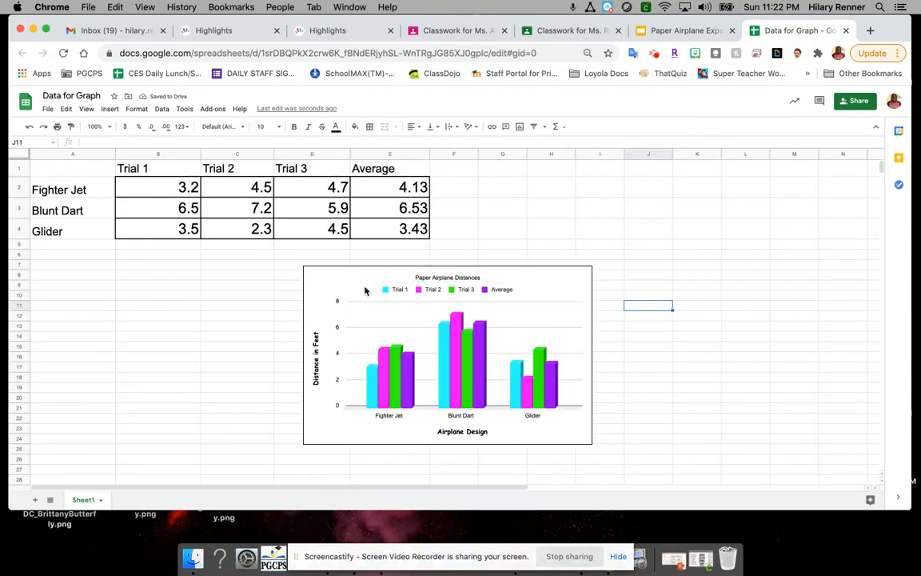
# Step: Copy the chart into the "Graphed Data" slide of the Google Slides presentation, linked to the spreadsheet, and center it below the heading
pyautogui.click(566, 288)
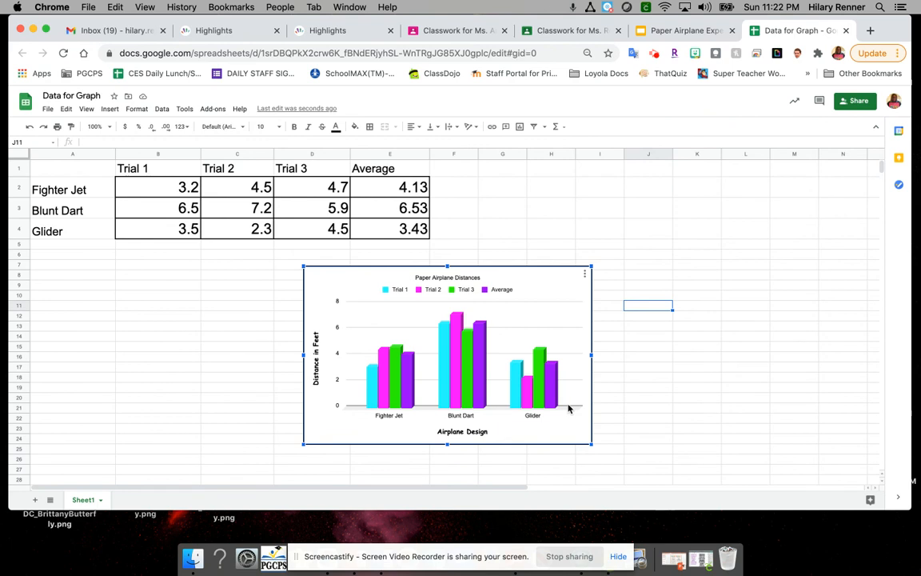
pyautogui.press('Escape')
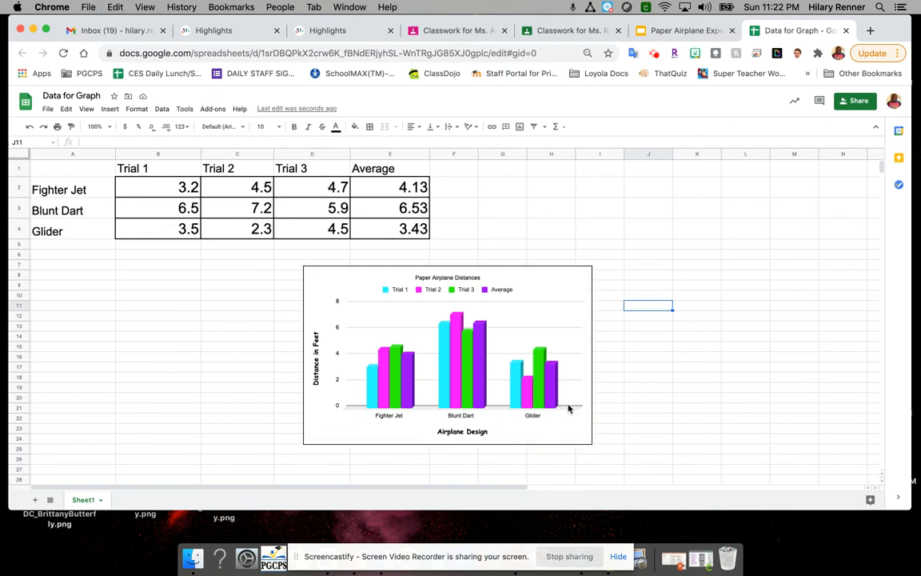
pyautogui.click(674, 30)
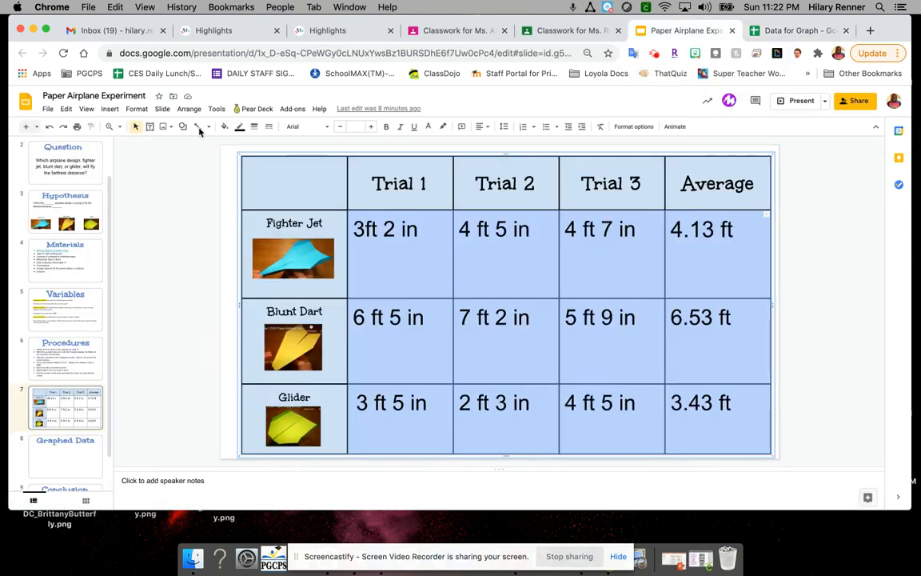
pyautogui.click(62, 465)
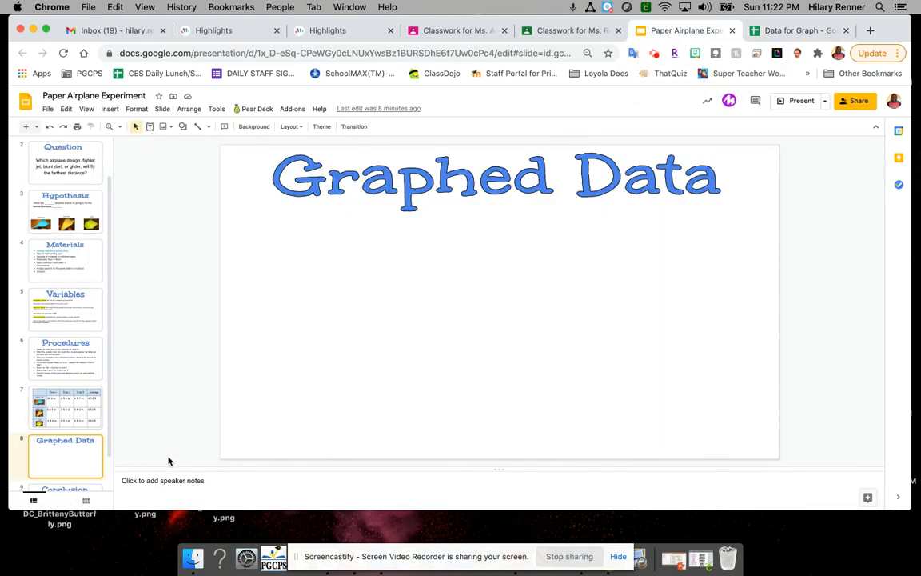
pyautogui.press('super+v')
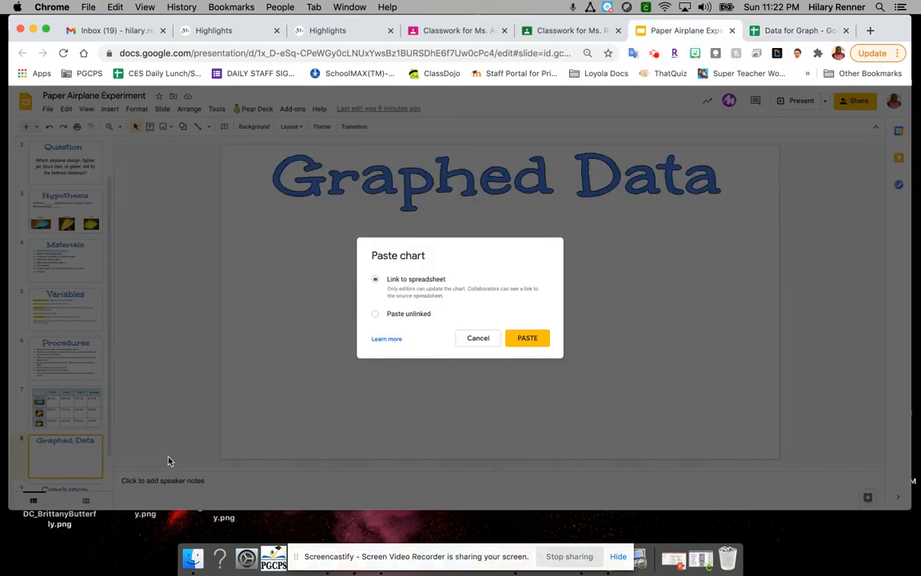
pyautogui.click(527, 339)
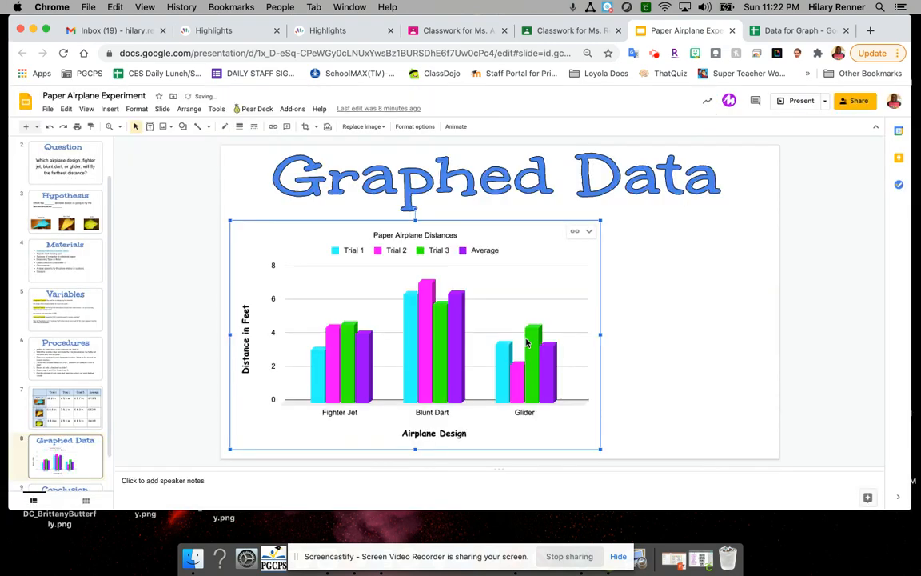
pyautogui.moveTo(547, 304); pyautogui.dragTo(635, 303)
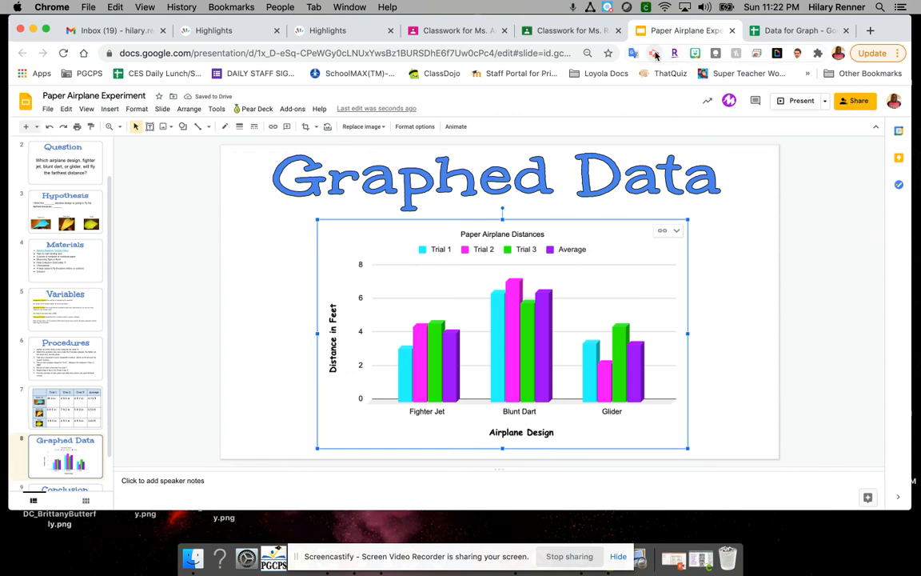
pyautogui.click(655, 55)
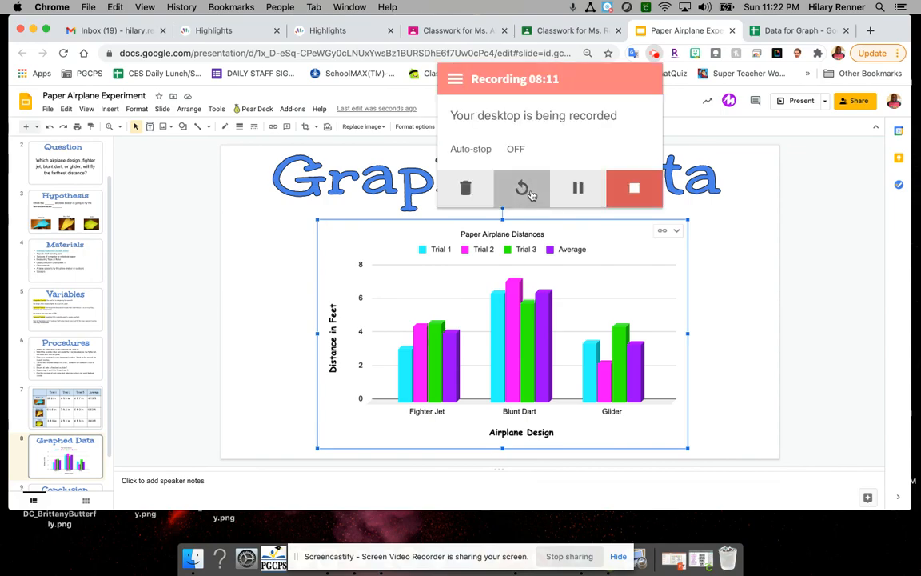